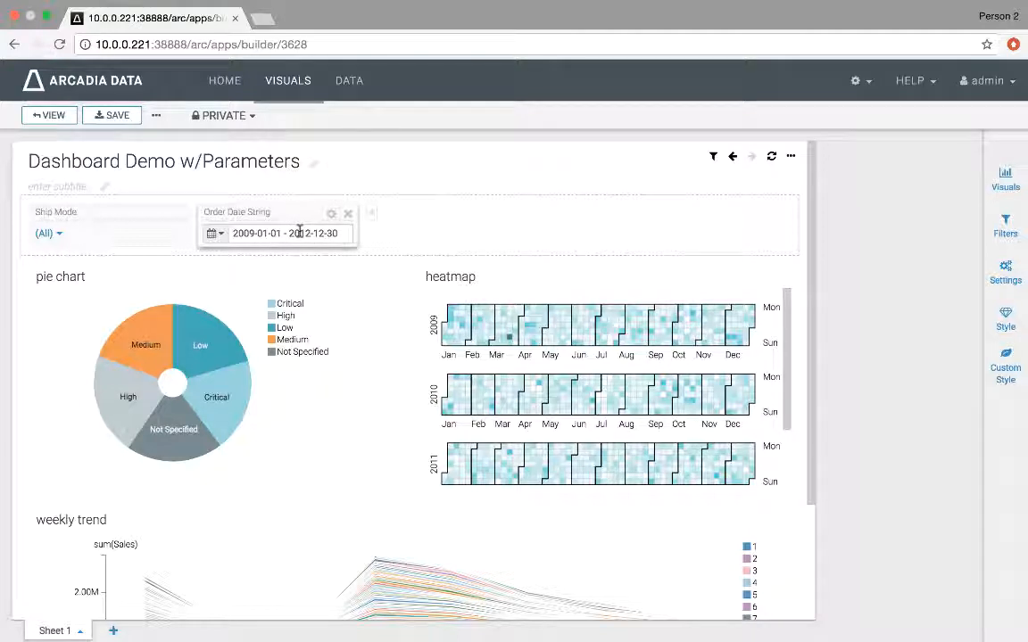
Step: Set the Ship Mode filter to Delivery Truck
{"action": "mouse_move", "coordinate": [715, 160]}
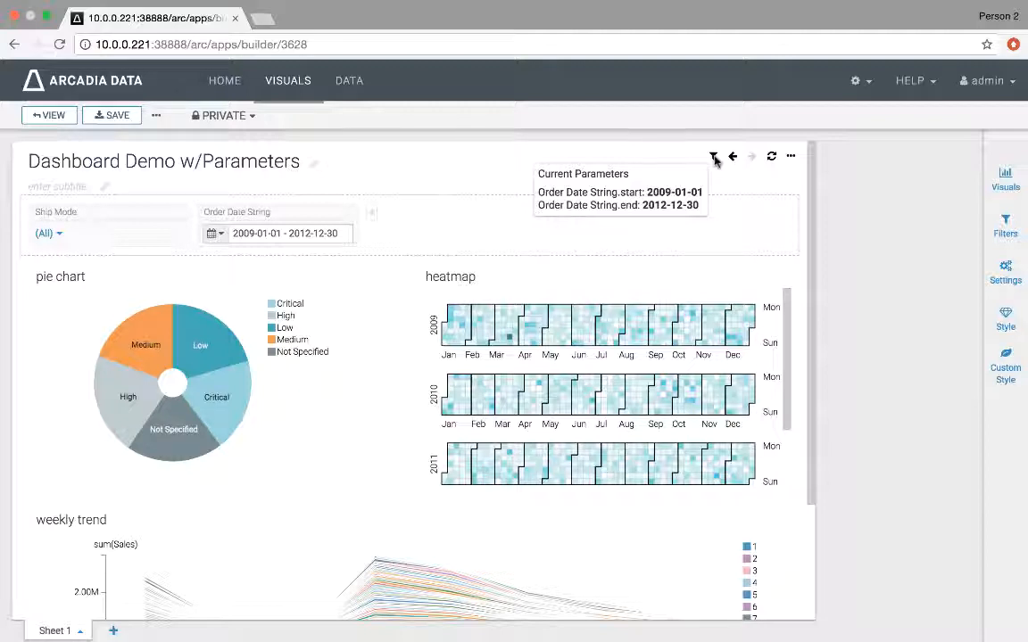
{"action": "left_click", "coordinate": [46, 234]}
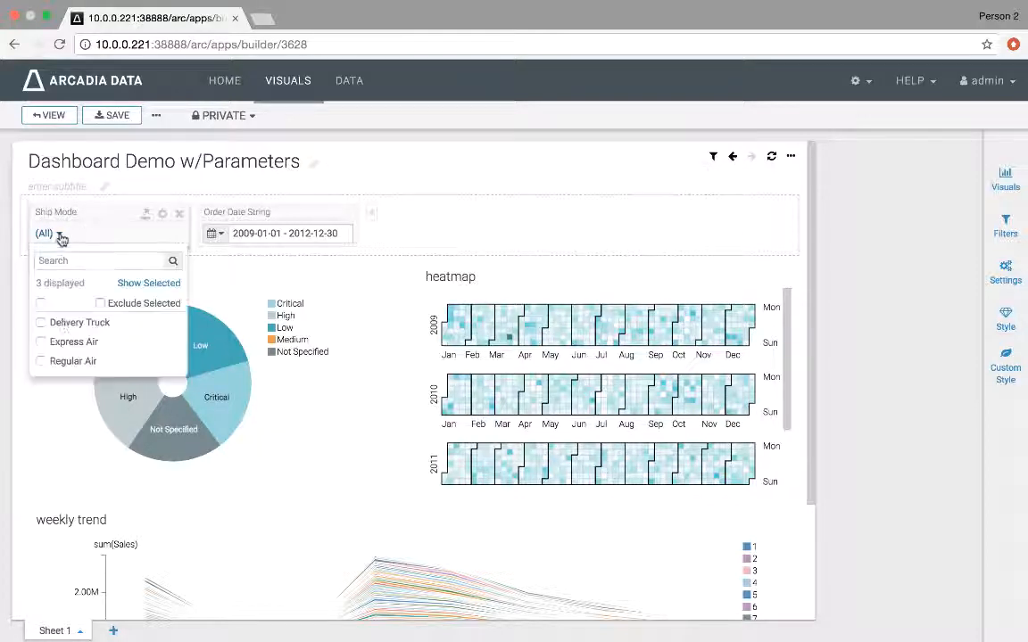
{"action": "left_click", "coordinate": [69, 326]}
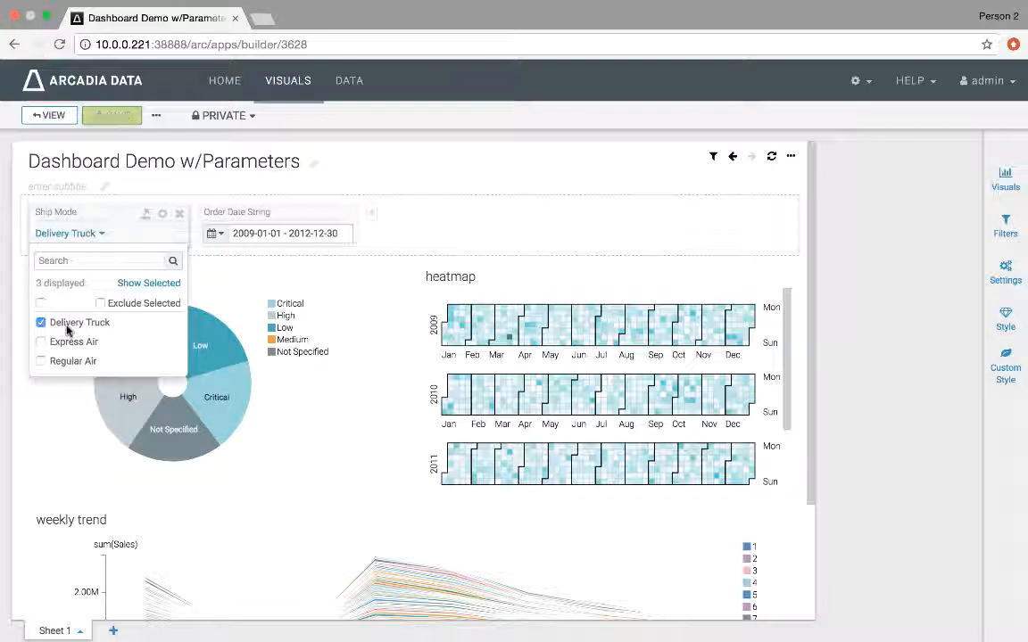
{"action": "left_click", "coordinate": [435, 191]}
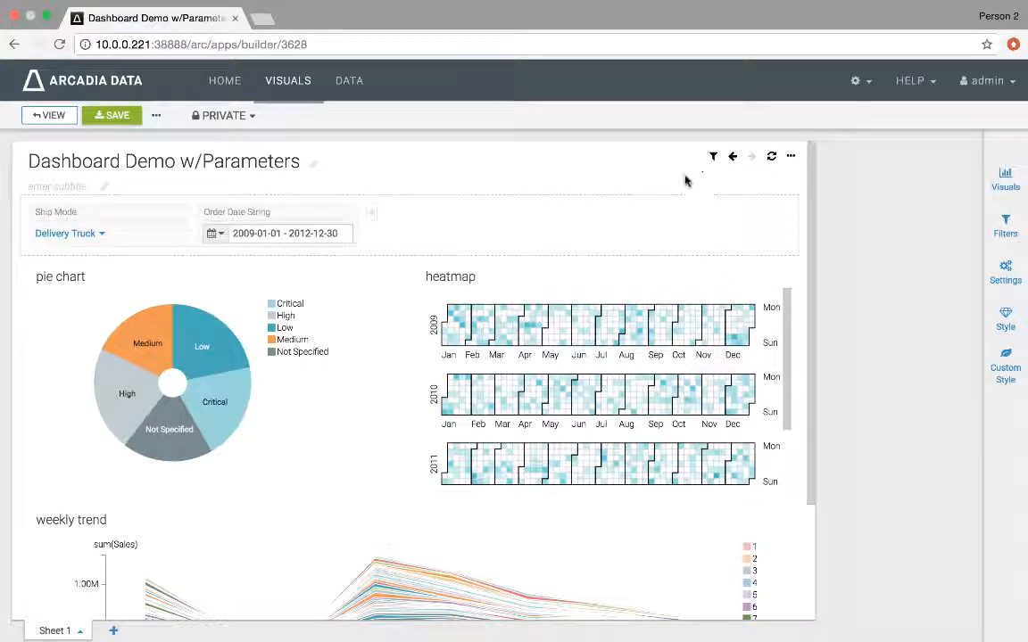
Step: Enable filter on click for the pie chart and test it on the Low slice
{"action": "mouse_move", "coordinate": [714, 158]}
{"action": "left_click", "coordinate": [220, 347]}
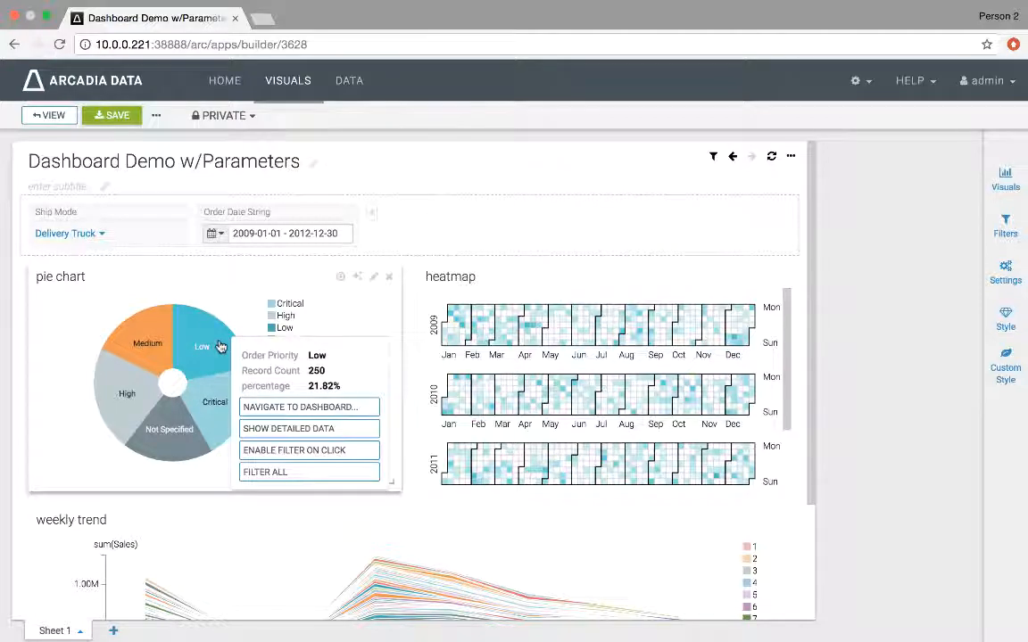
{"action": "left_click", "coordinate": [258, 453]}
{"action": "left_click", "coordinate": [230, 348]}
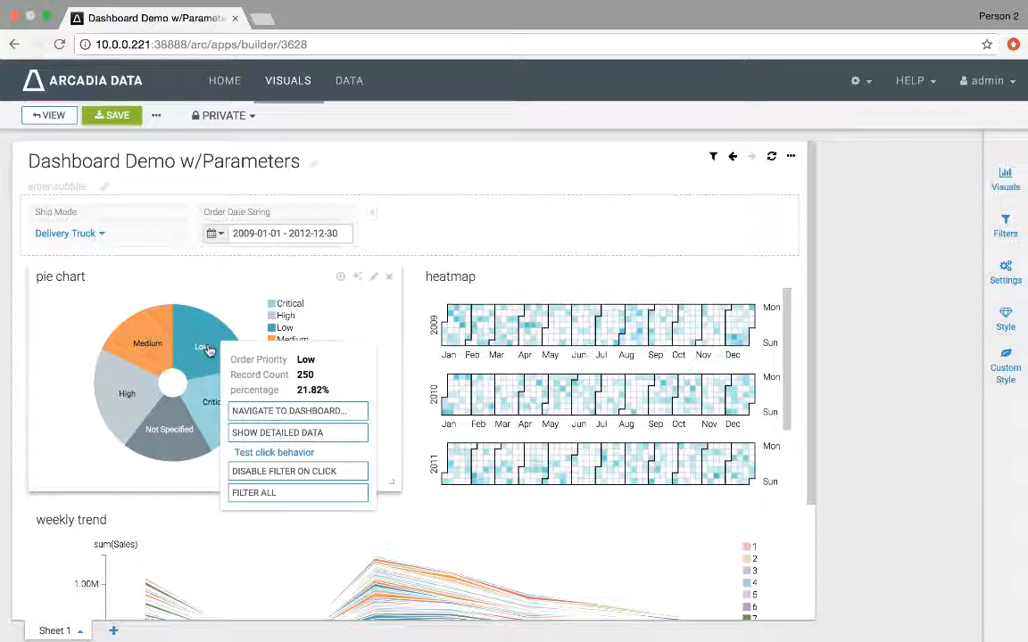
{"action": "left_click", "coordinate": [266, 452]}
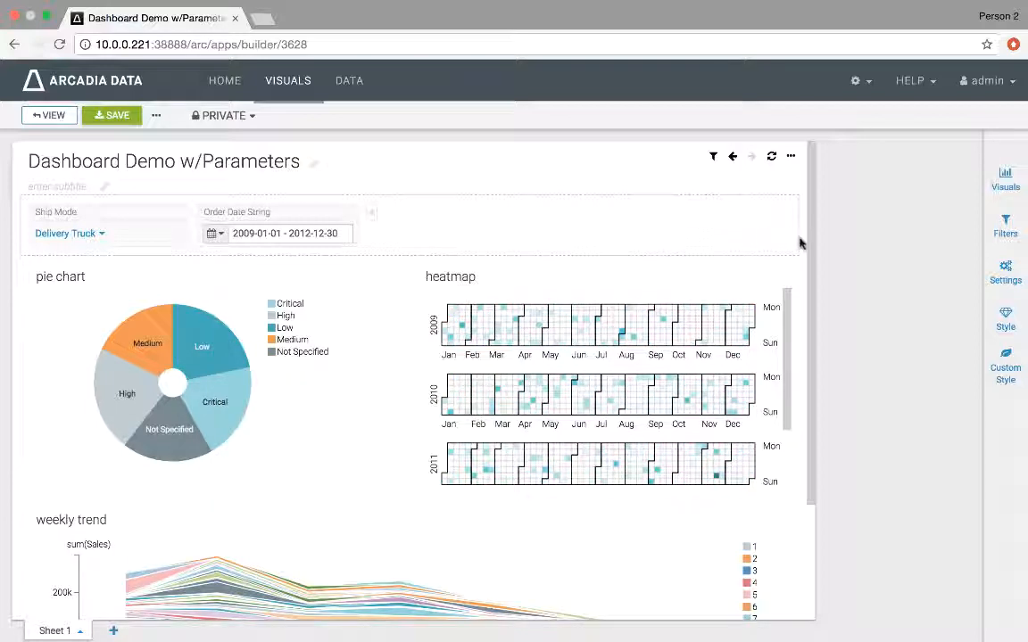
Step: Edit the heatmap visual, set its subtitle to <<Order Priority>>, then save and close the editor
{"action": "scroll", "coordinate": [797, 241], "scroll_direction": "down", "scroll_amount": 3}
{"action": "scroll", "coordinate": [800, 243], "scroll_direction": "down", "scroll_amount": 1}
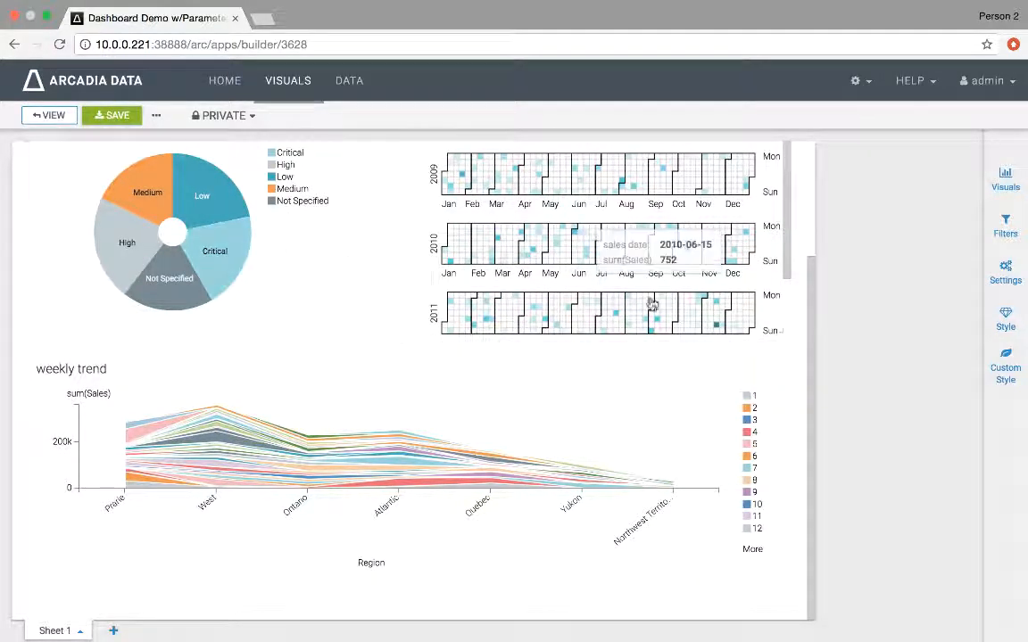
{"action": "scroll", "coordinate": [805, 360], "scroll_direction": "up", "scroll_amount": 4}
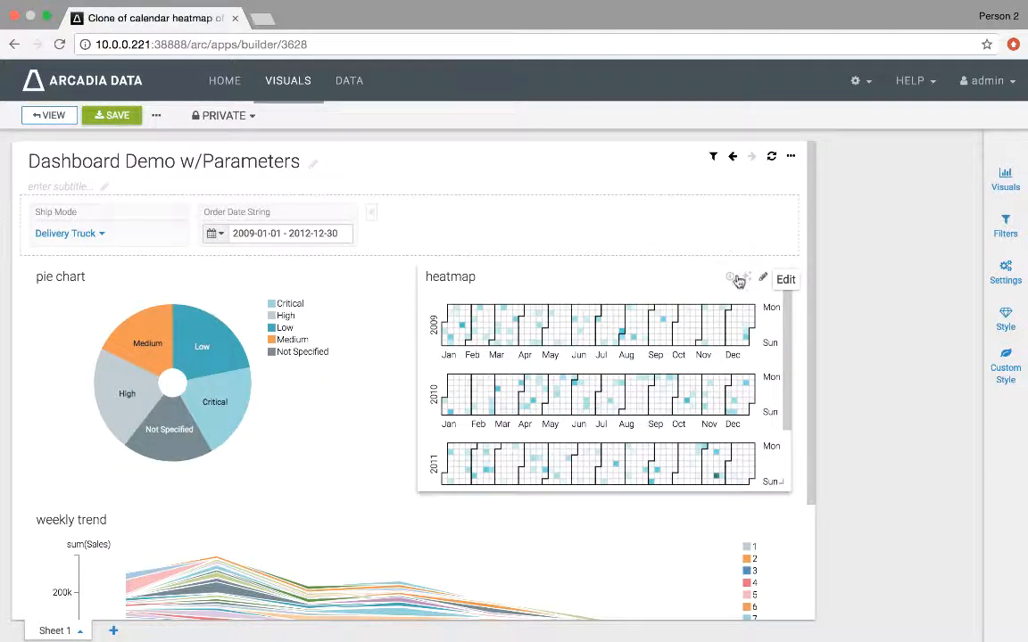
{"action": "left_click", "coordinate": [763, 280]}
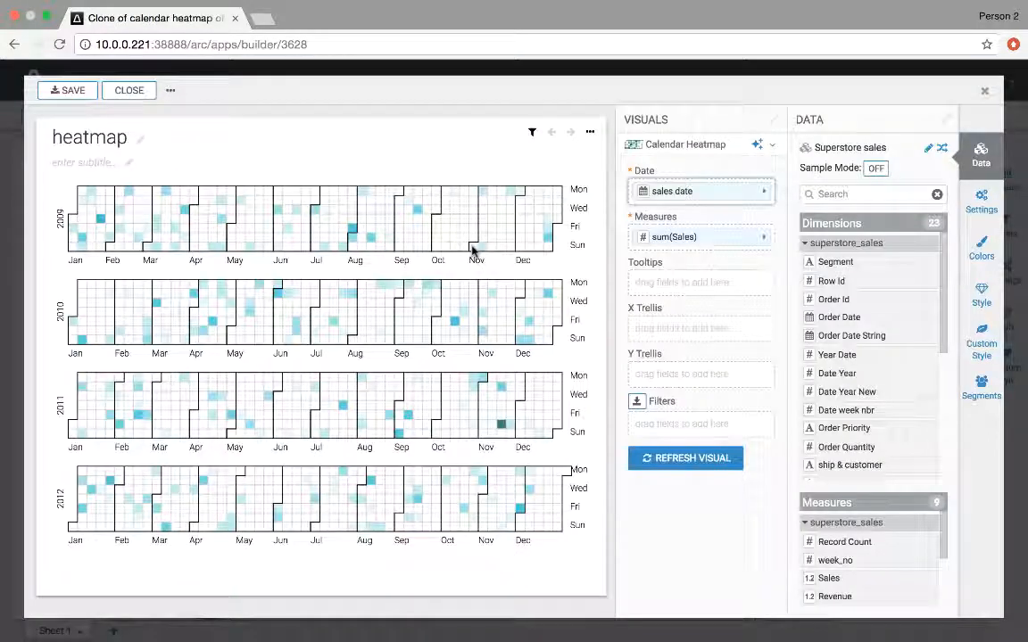
{"action": "left_click", "coordinate": [130, 163]}
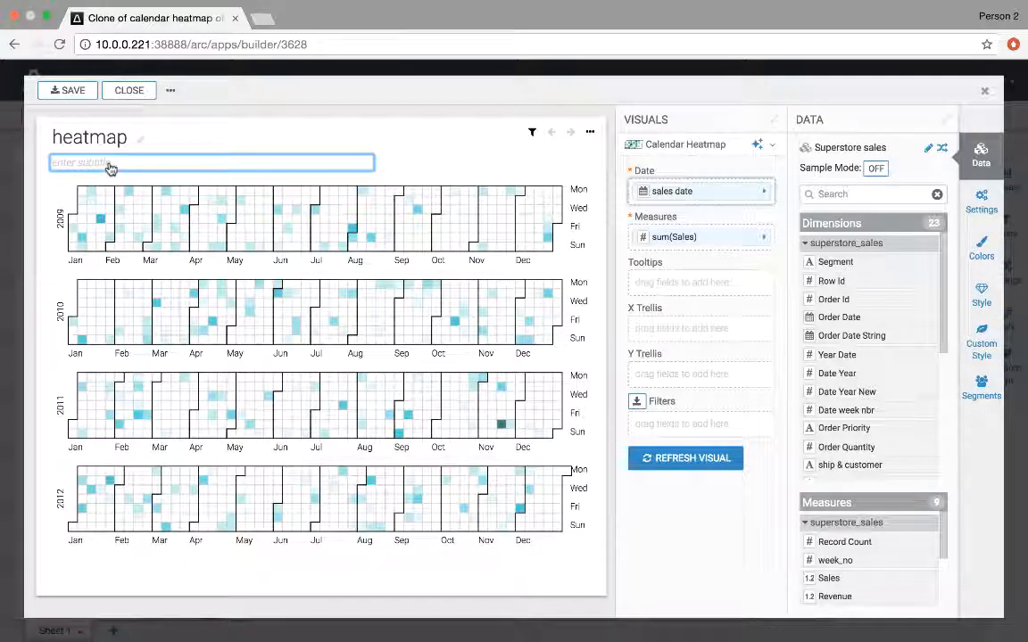
{"action": "type", "text": "<<"}
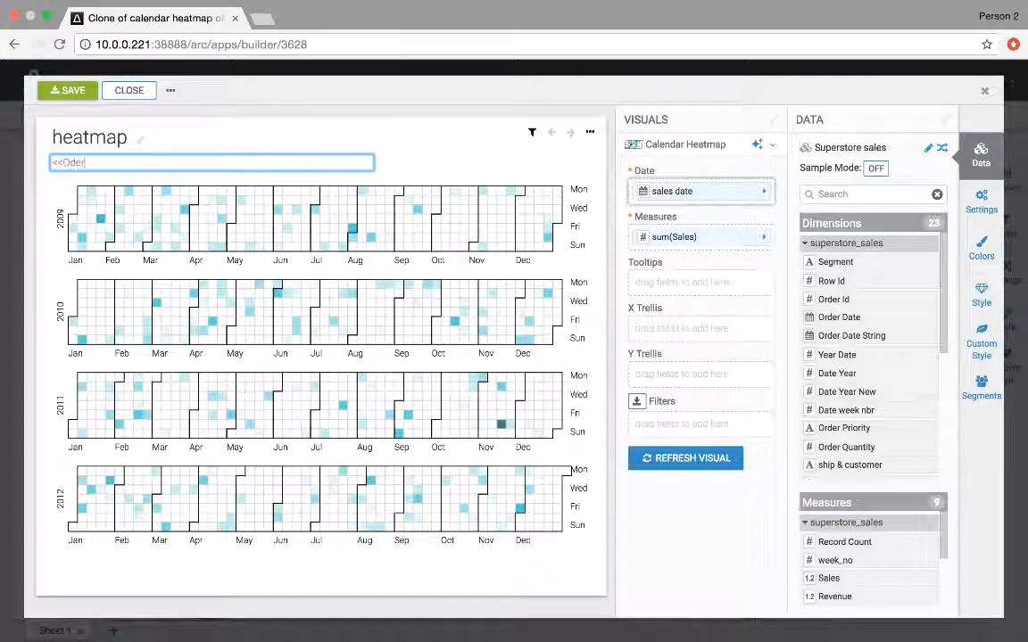
{"action": "type", "text": "Order "}
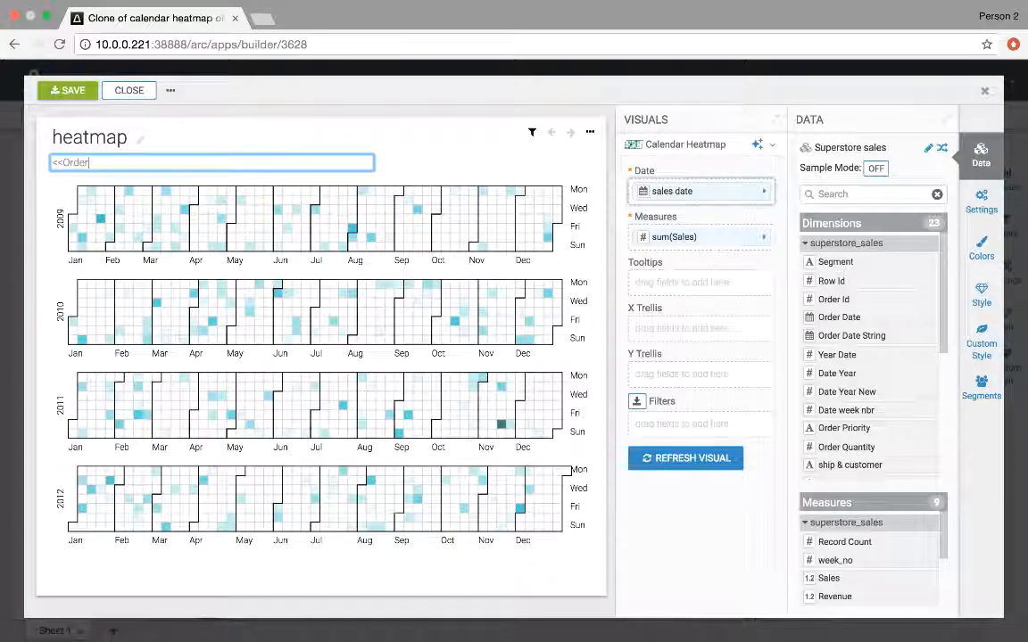
{"action": "type", "text": "Priority>>"}
{"action": "key", "text": "Return"}
{"action": "left_click", "coordinate": [69, 90]}
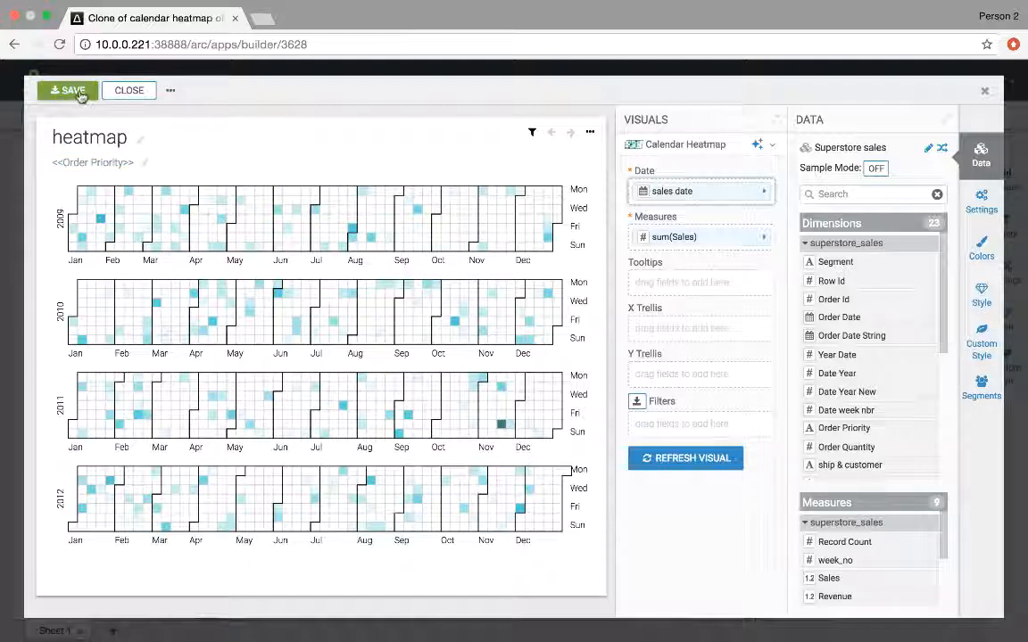
{"action": "left_click", "coordinate": [130, 91]}
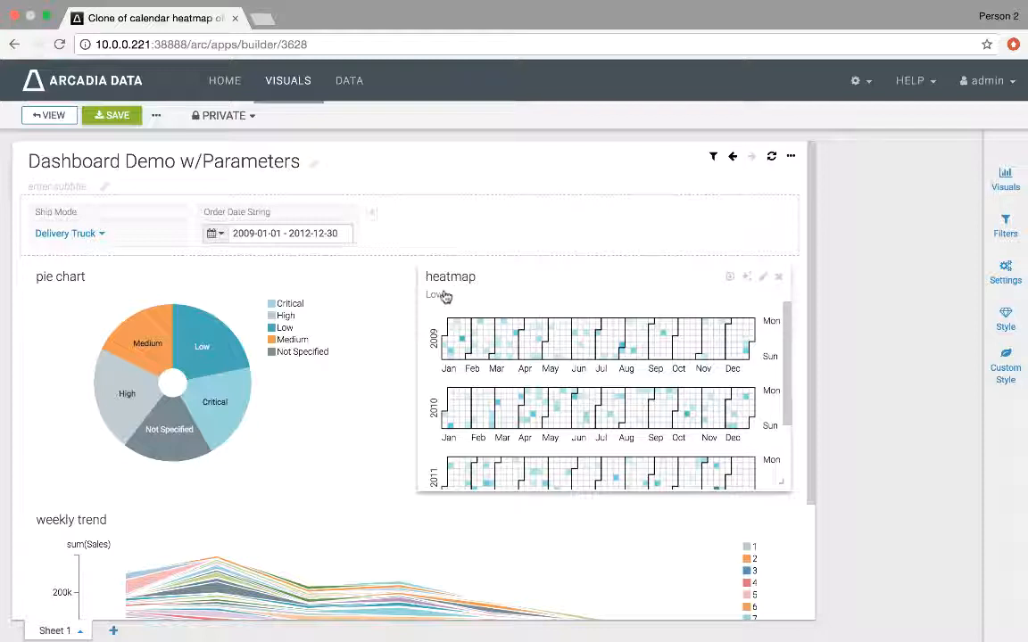
Step: Test the pie chart's click filter on the Medium and then the Not Specified slices
{"action": "left_click", "coordinate": [163, 352]}
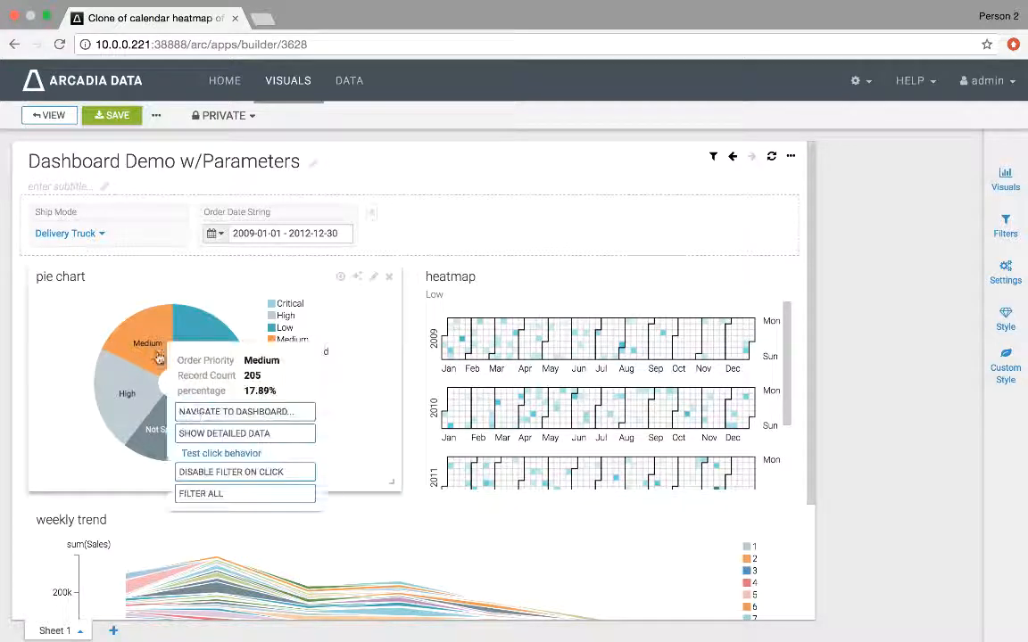
{"action": "left_click", "coordinate": [195, 454]}
{"action": "mouse_move", "coordinate": [146, 351]}
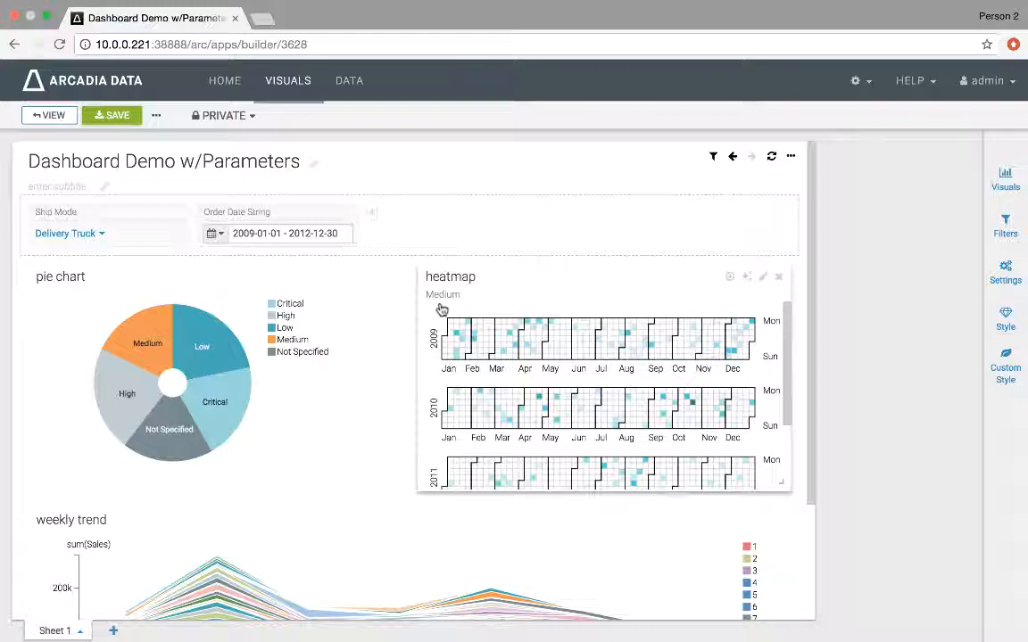
{"action": "left_click", "coordinate": [182, 442]}
{"action": "left_click", "coordinate": [242, 543]}
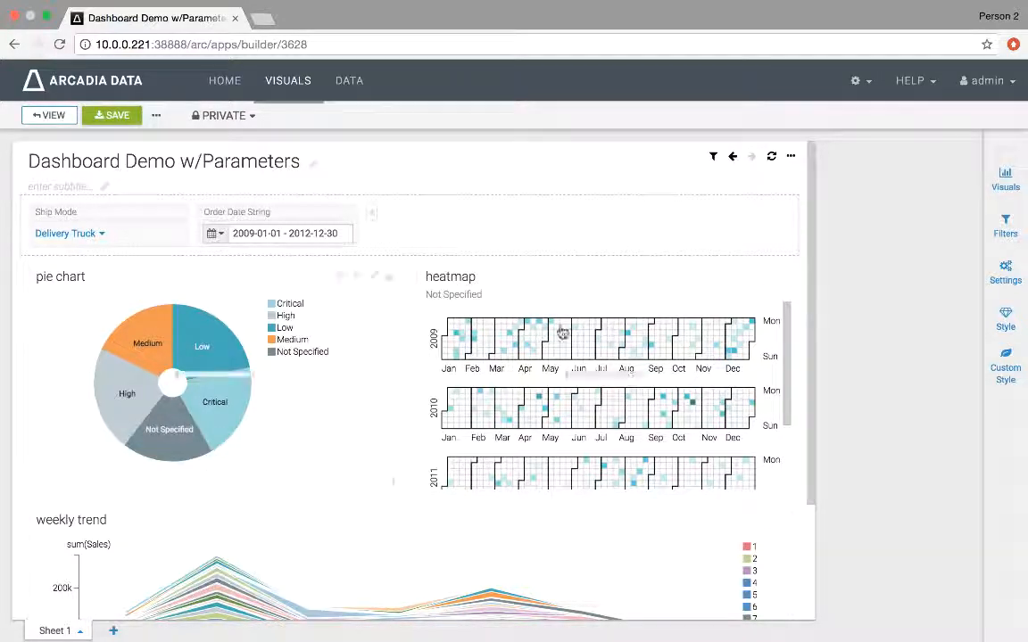
Step: Examine the filtered heatmap and weekly trend charts on the dashboard
{"action": "scroll", "coordinate": [803, 230], "scroll_direction": "down", "scroll_amount": 3}
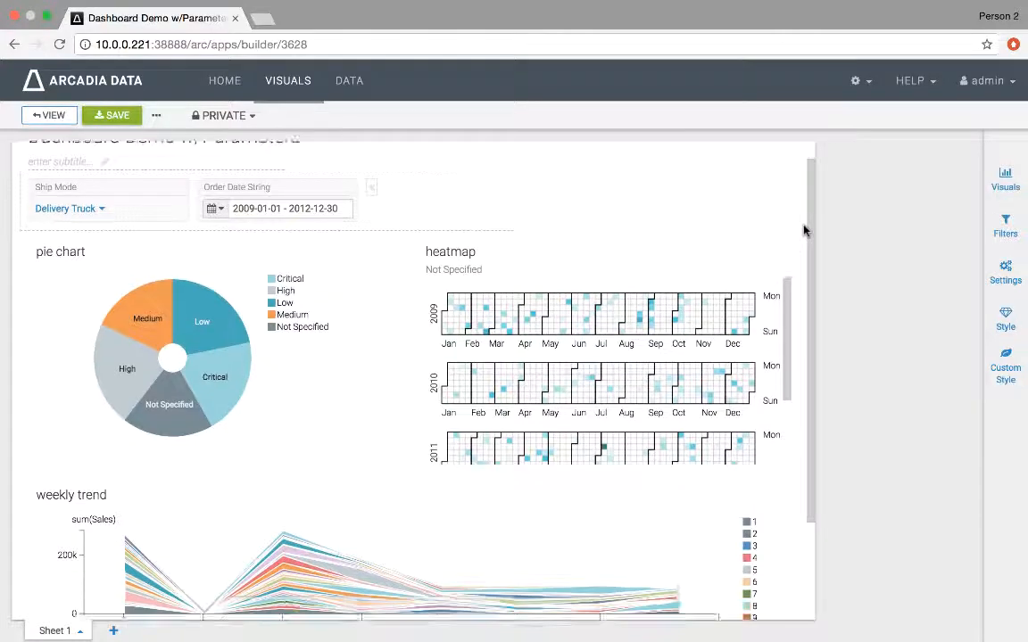
{"action": "scroll", "coordinate": [802, 230], "scroll_direction": "up", "scroll_amount": 3}
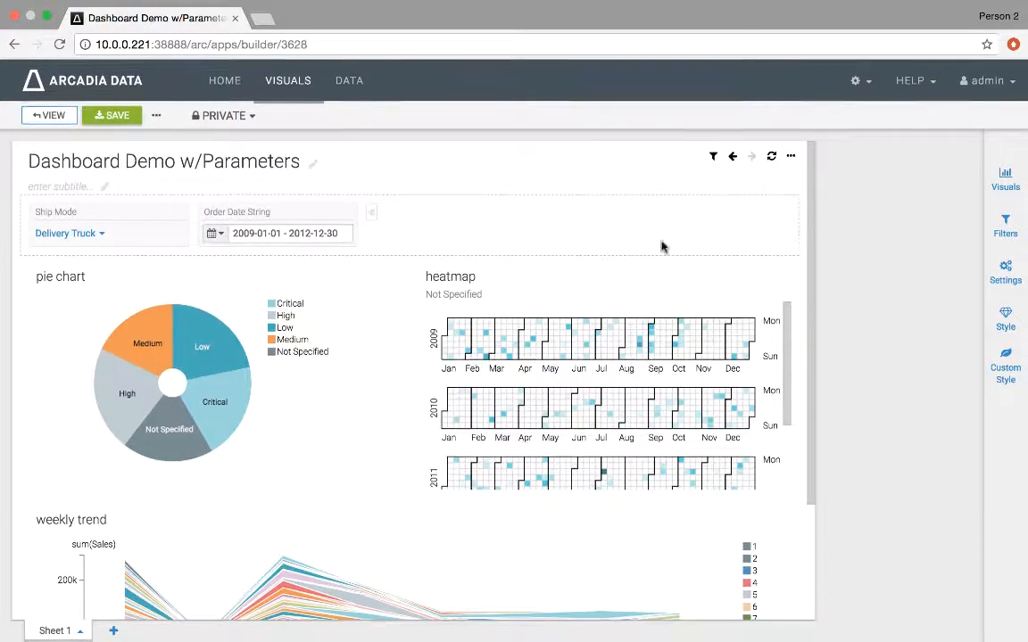
{"action": "mouse_move", "coordinate": [514, 359]}
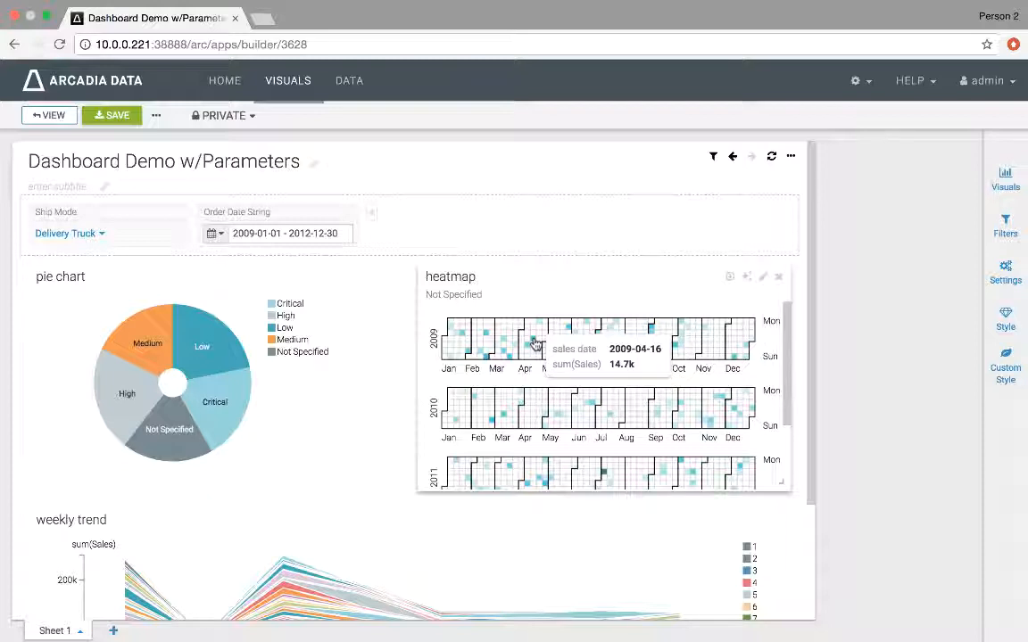
{"action": "scroll", "coordinate": [771, 517], "scroll_direction": "down", "scroll_amount": 2}
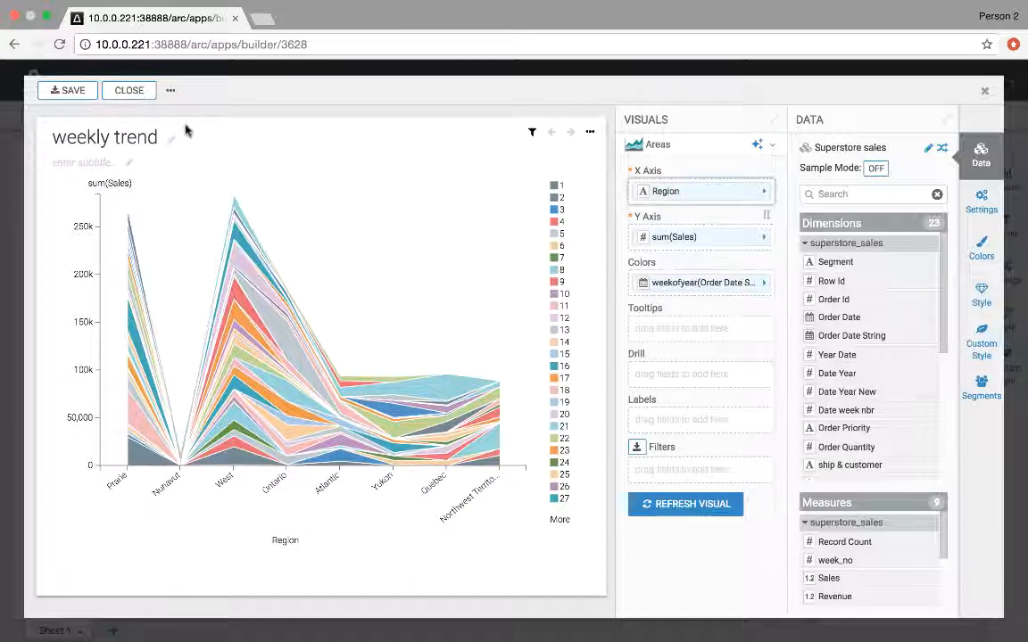
{"action": "left_click", "coordinate": [129, 90]}
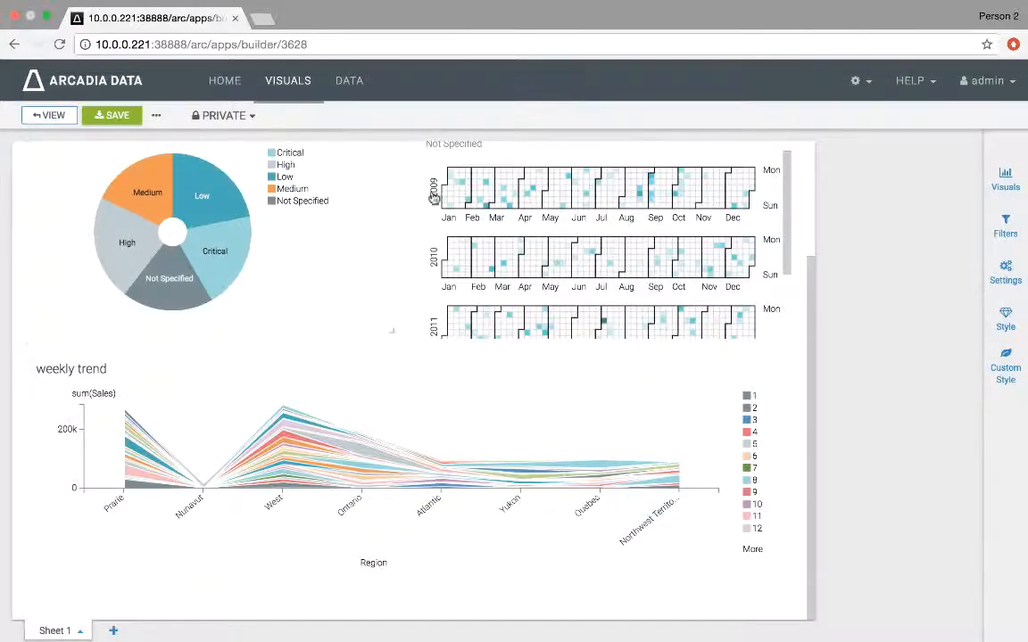
{"action": "mouse_move", "coordinate": [527, 196]}
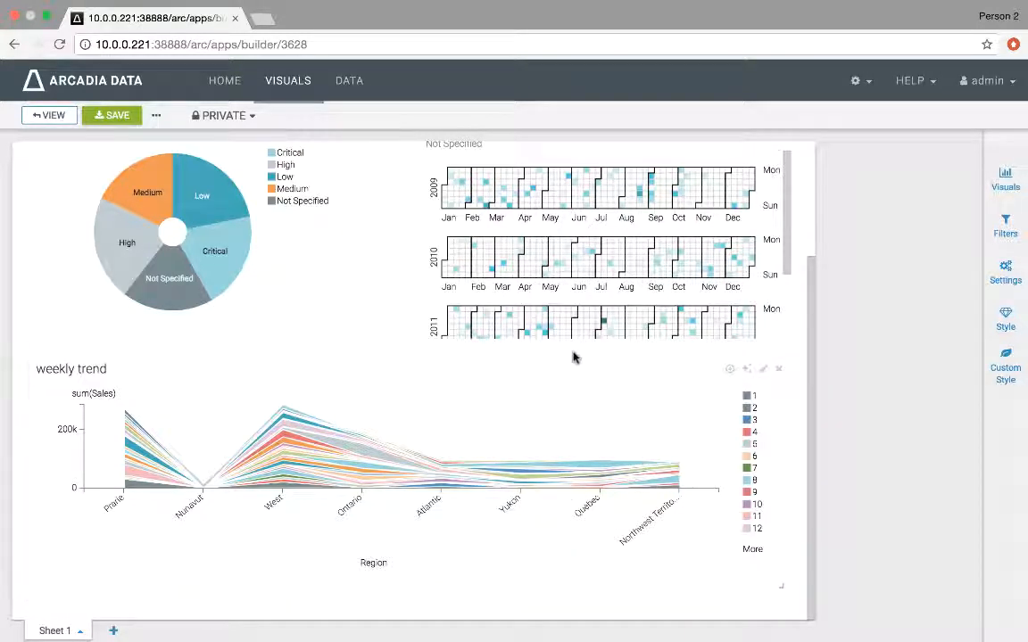
{"action": "scroll", "coordinate": [499, 168], "scroll_direction": "up", "scroll_amount": 3}
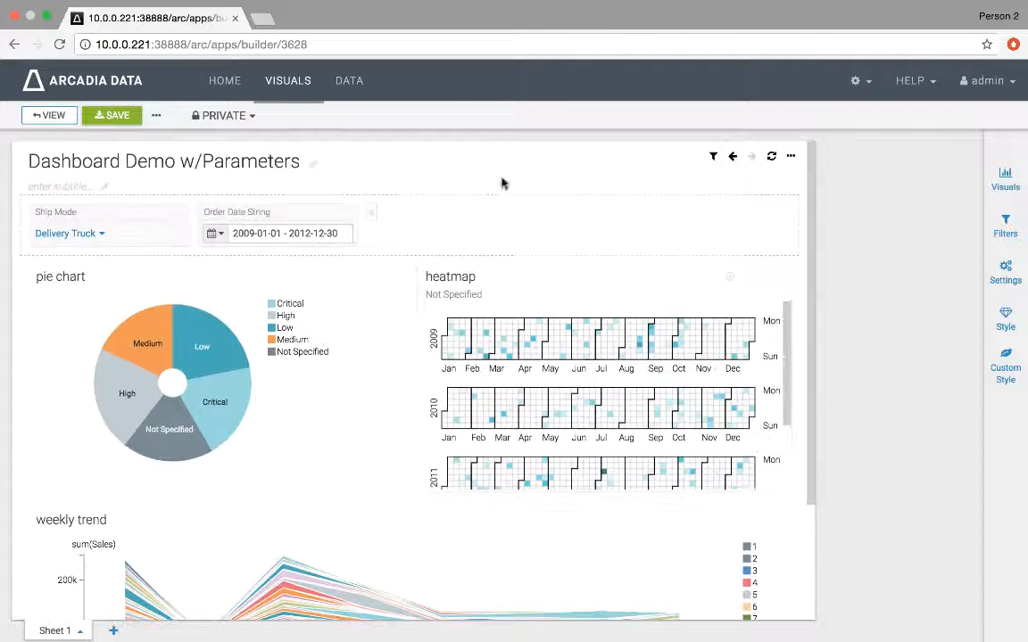
Step: Test the heatmap's click behavior on a 2009-06-19 cell and view the current parameters
{"action": "left_click", "coordinate": [586, 351]}
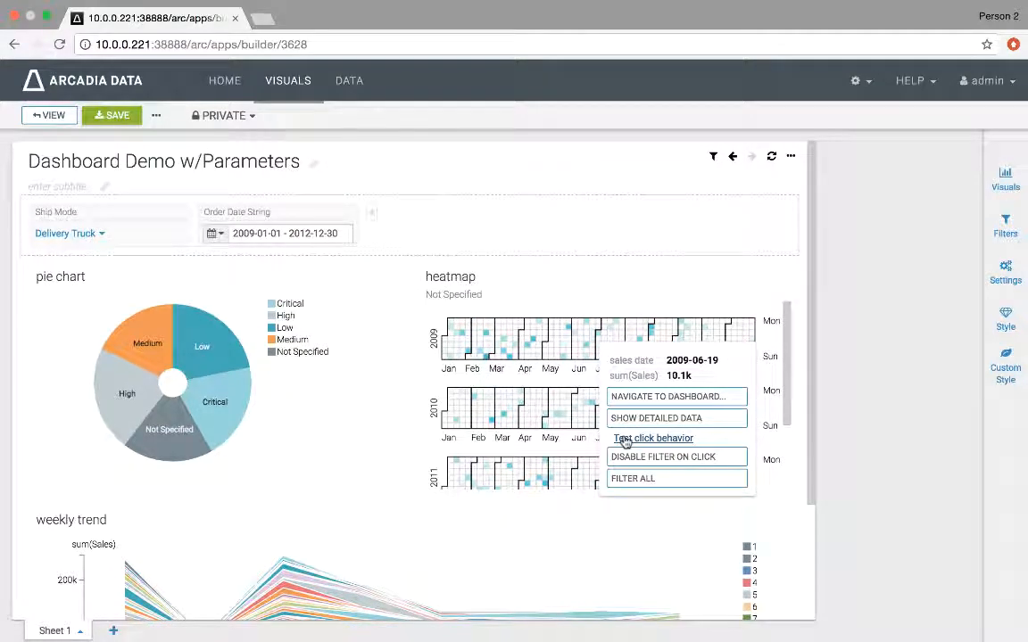
{"action": "left_click", "coordinate": [652, 439]}
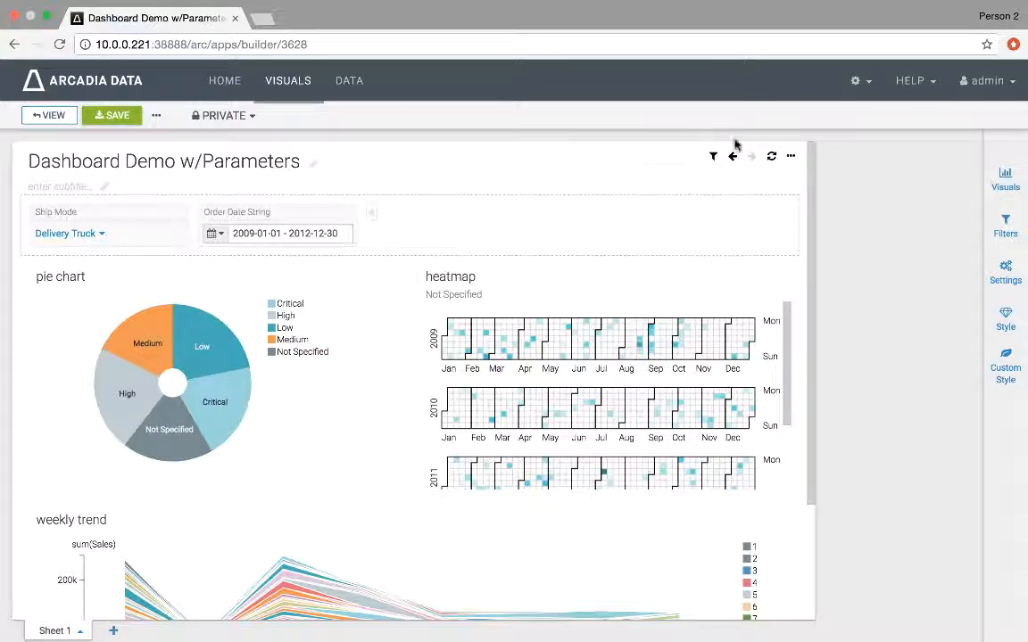
{"action": "mouse_move", "coordinate": [714, 161]}
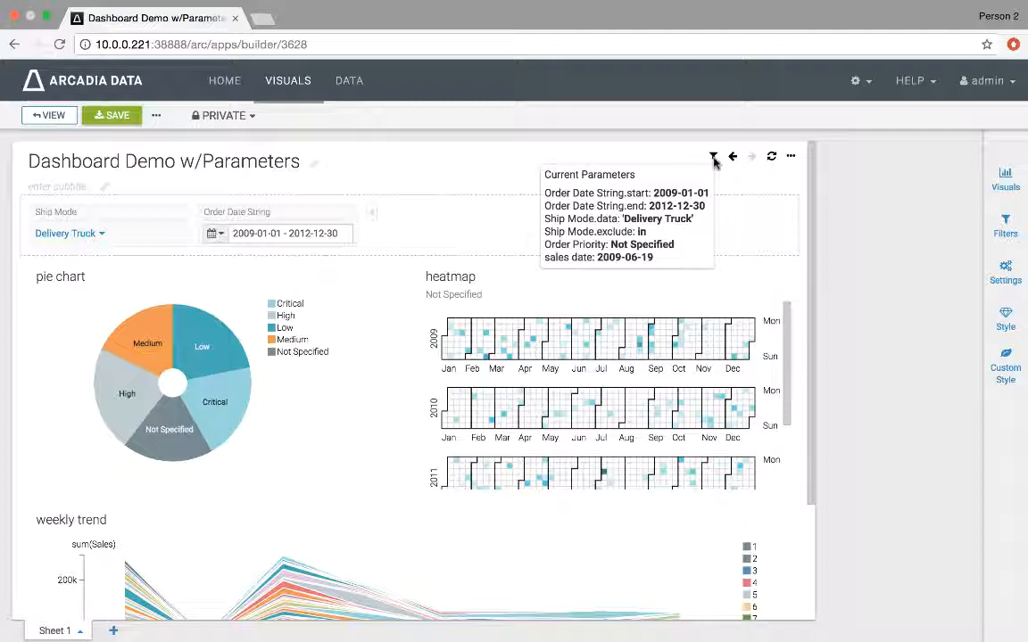
Step: Open the weekly trend visual for editing and add Order Date String as a filter
{"action": "scroll", "coordinate": [308, 310], "scroll_direction": "down", "scroll_amount": 5}
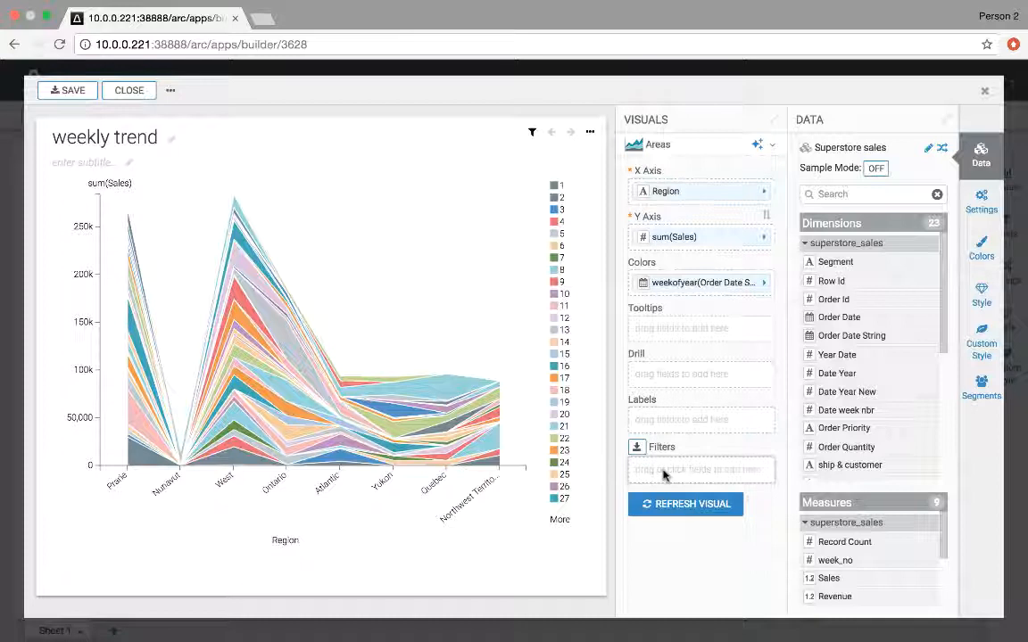
{"action": "left_click", "coordinate": [663, 476]}
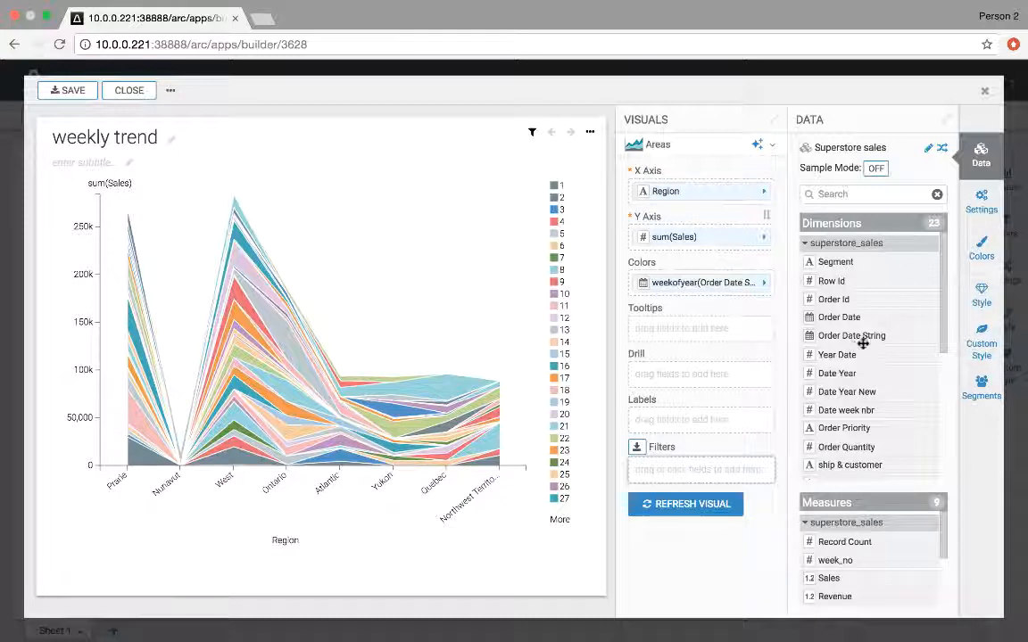
{"action": "left_click", "coordinate": [868, 339]}
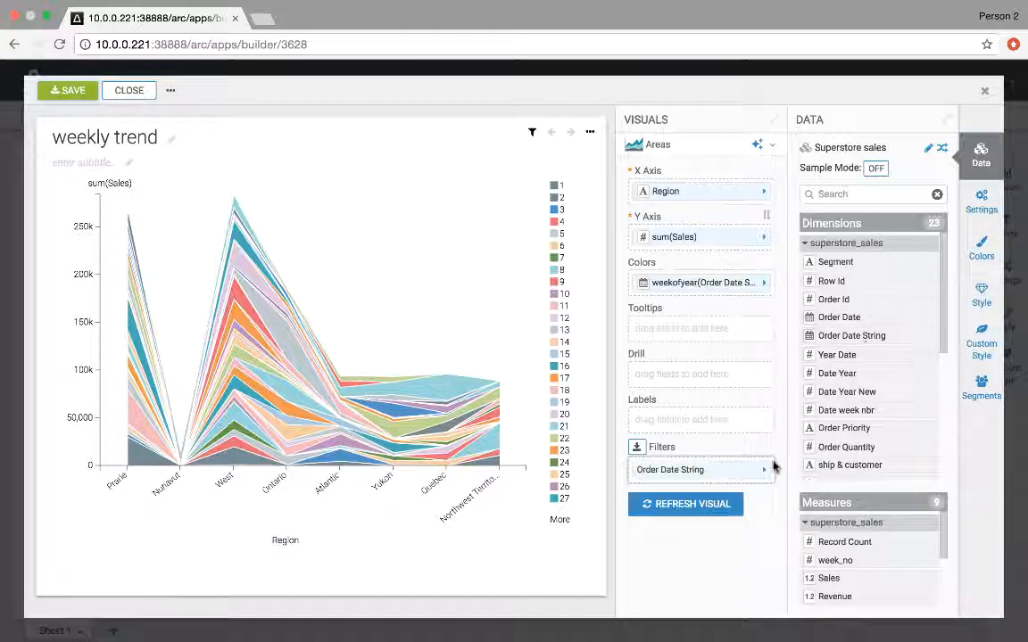
Step: Set the weekly trend's Order Date String filter expression to weekofyear([Order Date String]) = weekofyear('<<sales date>>'), then save and close the visual
{"action": "left_click", "coordinate": [748, 469]}
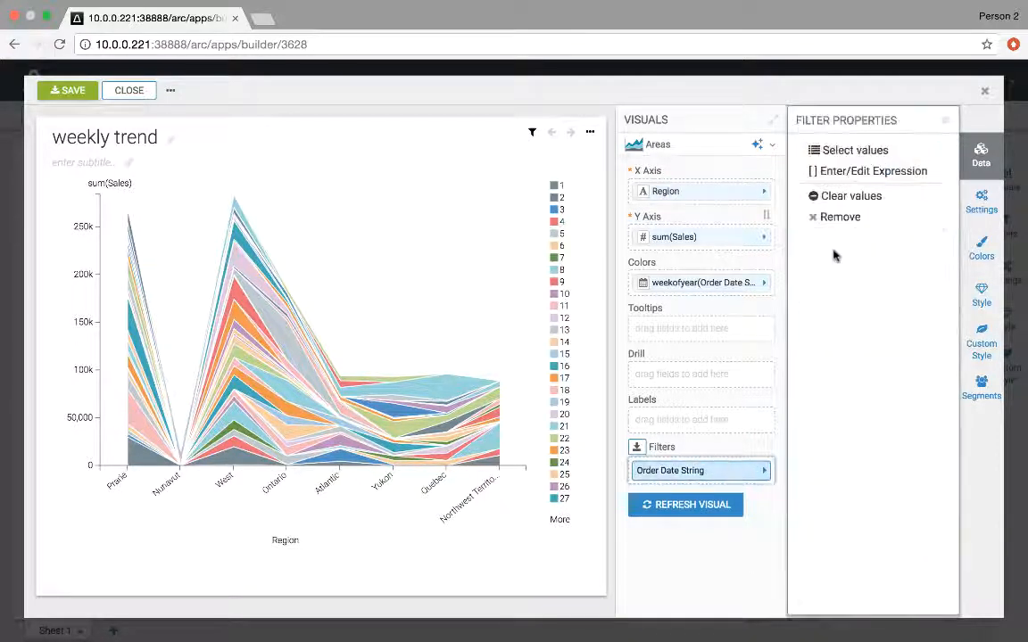
{"action": "left_click", "coordinate": [874, 174]}
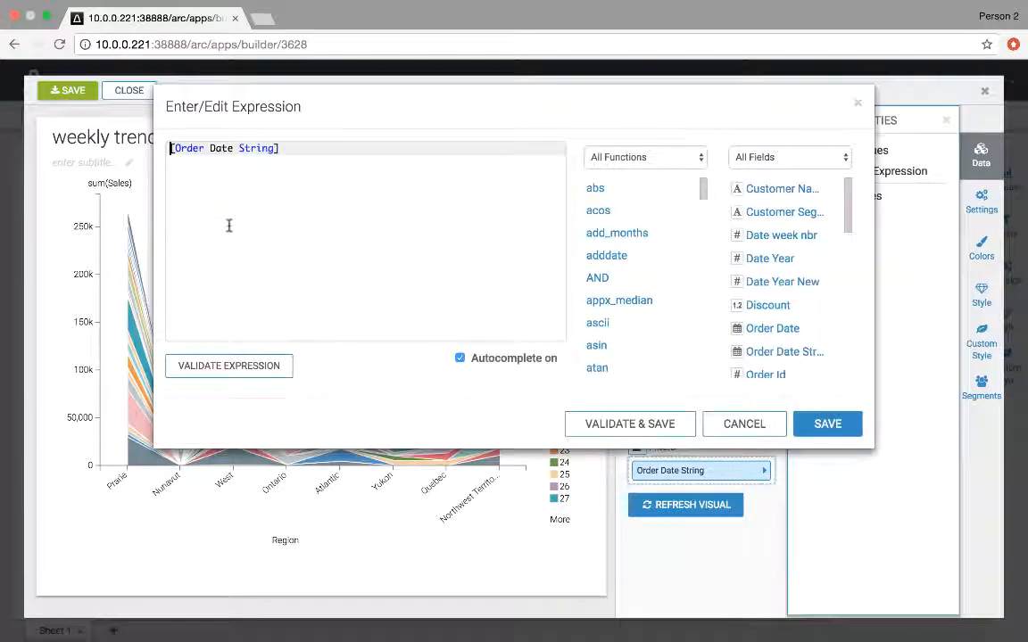
{"action": "type", "text": "weekofyear("}
{"action": "key", "text": "End"}
{"action": "type", "text": ")"}
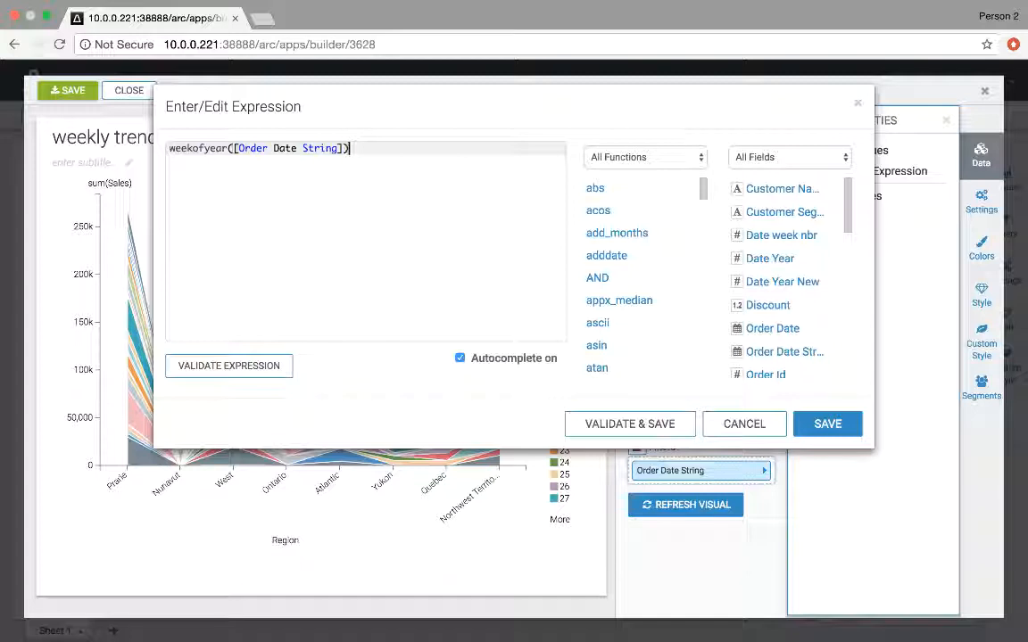
{"action": "type", "text": " = "}
{"action": "type", "text": "weekof"}
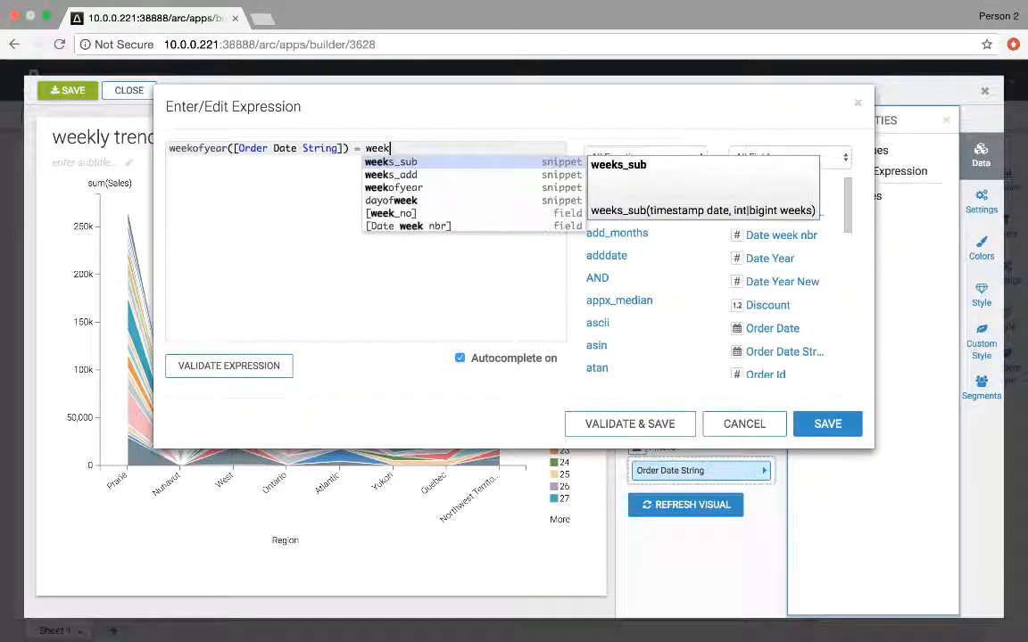
{"action": "type", "text": "year("}
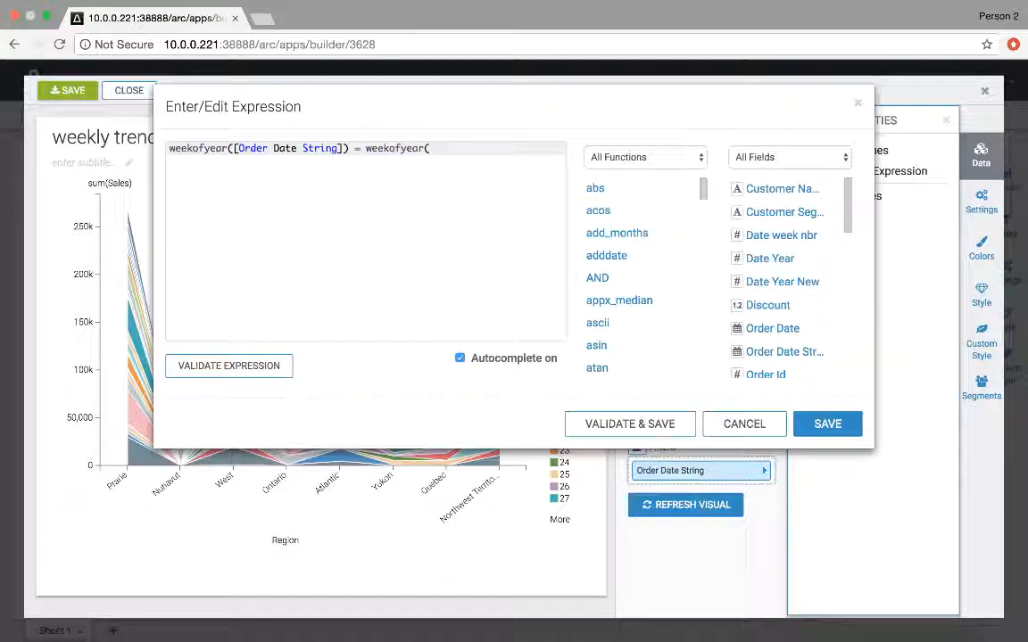
{"action": "type", "text": "<<sal"}
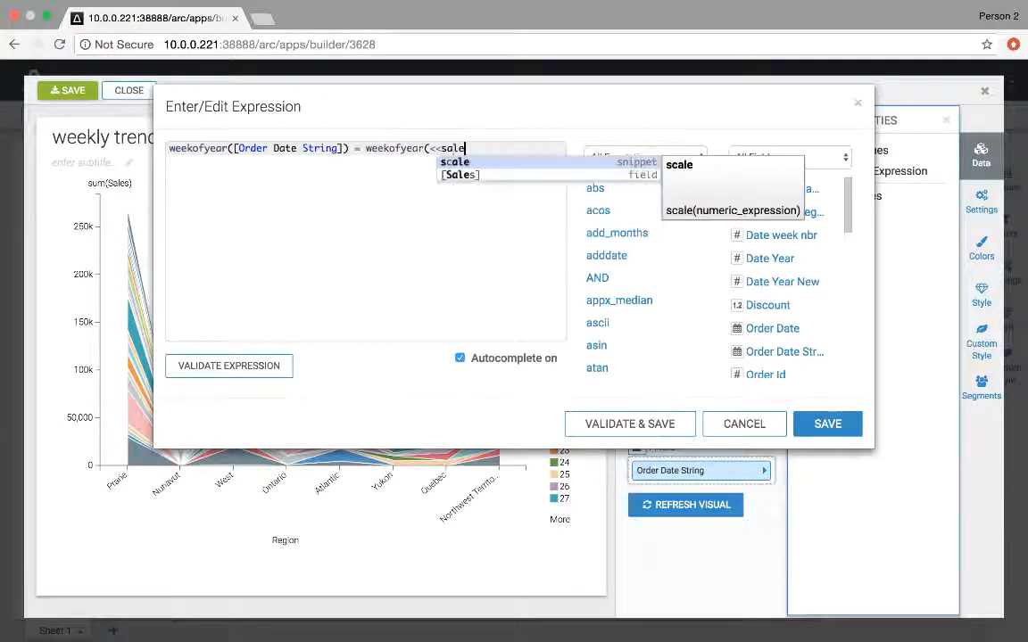
{"action": "type", "text": "e"}
{"action": "key", "text": "BackSpace"}
{"action": "type", "text": "es"}
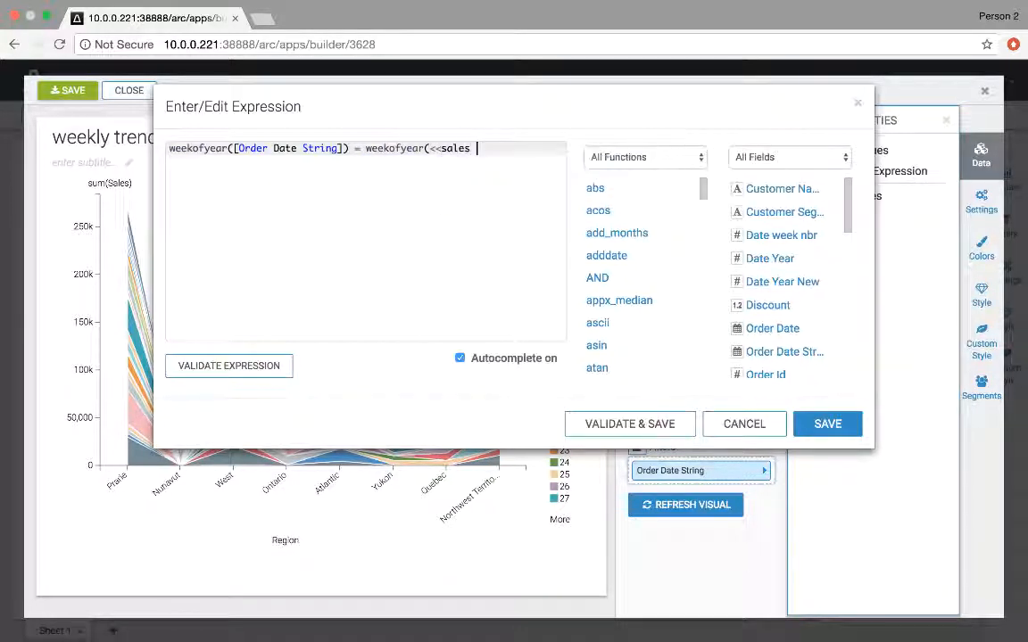
{"action": "type", "text": " date"}
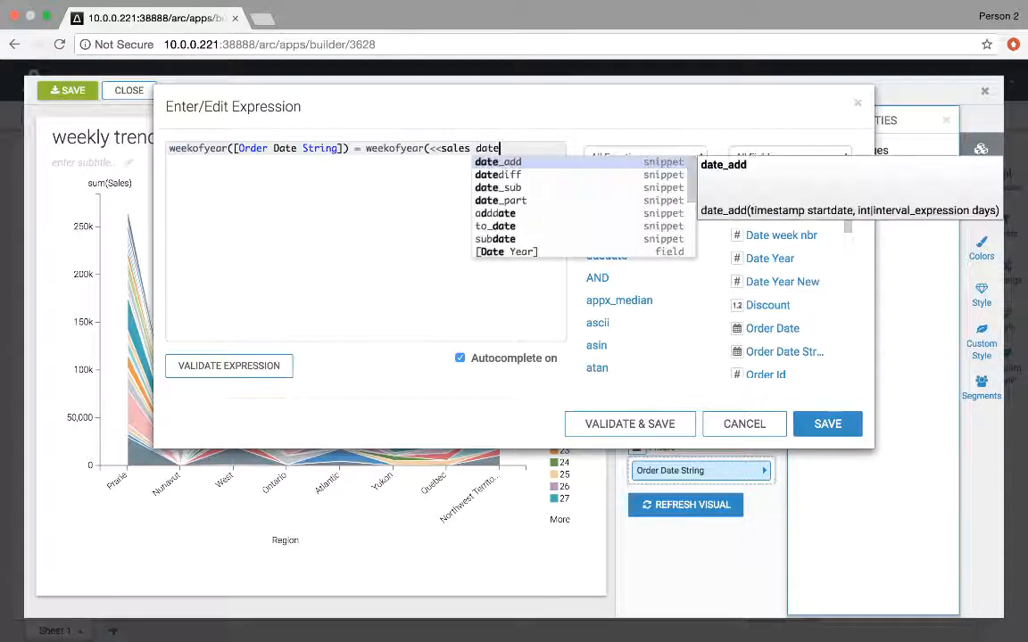
{"action": "type", "text": ">>)"}
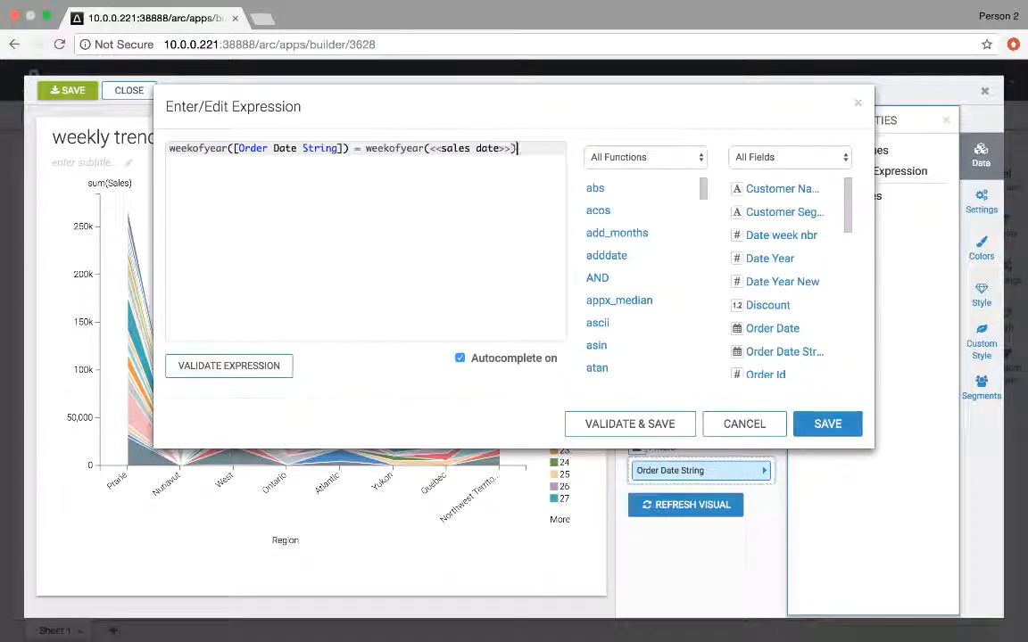
{"action": "key", "text": "Left"}
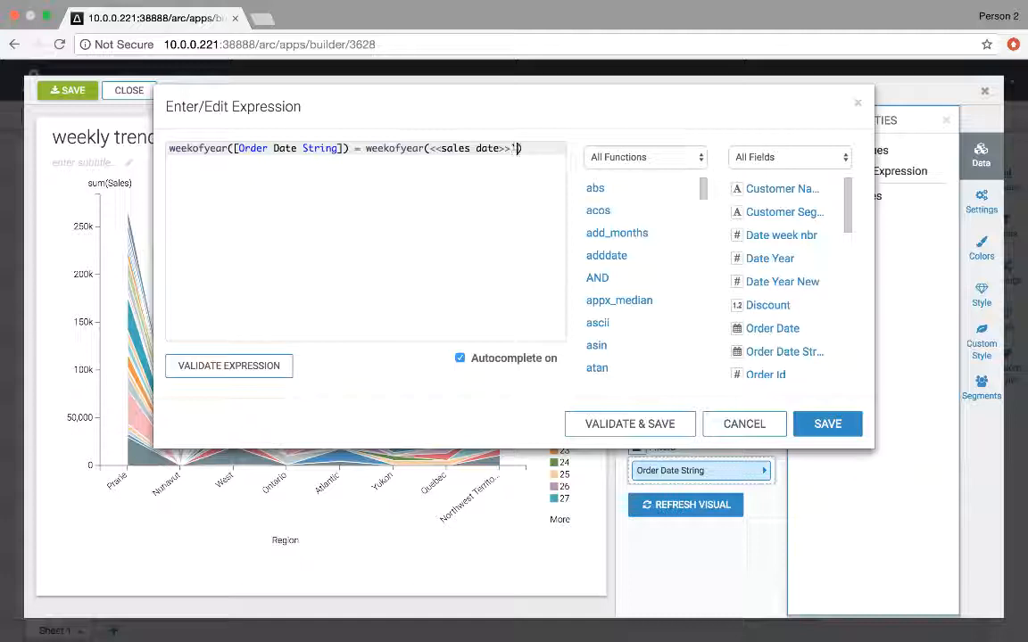
{"action": "left_click", "coordinate": [428, 148]}
{"action": "type", "text": "'"}
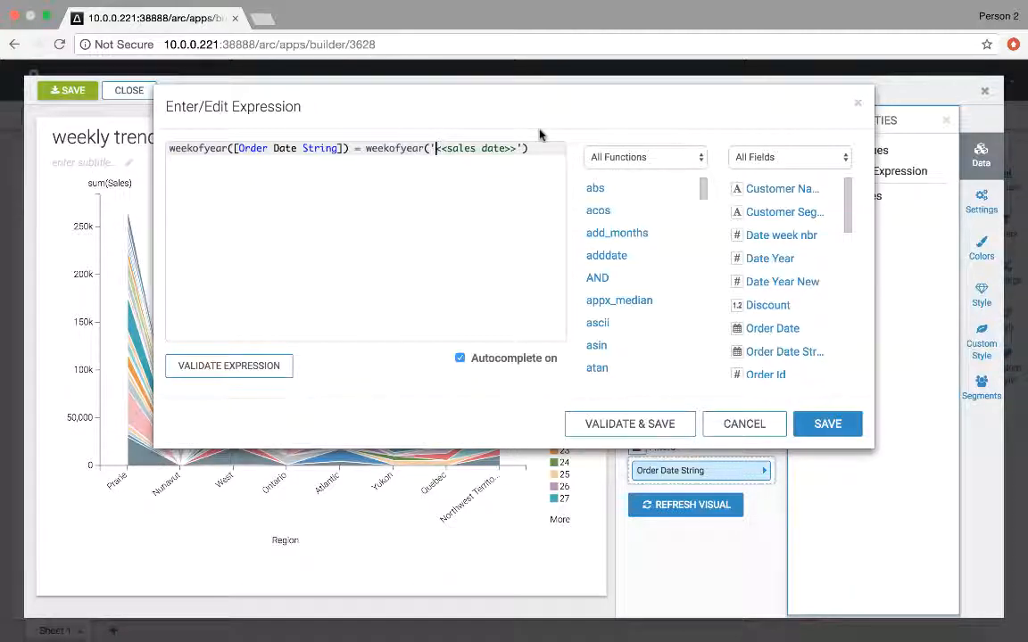
{"action": "left_click", "coordinate": [816, 423]}
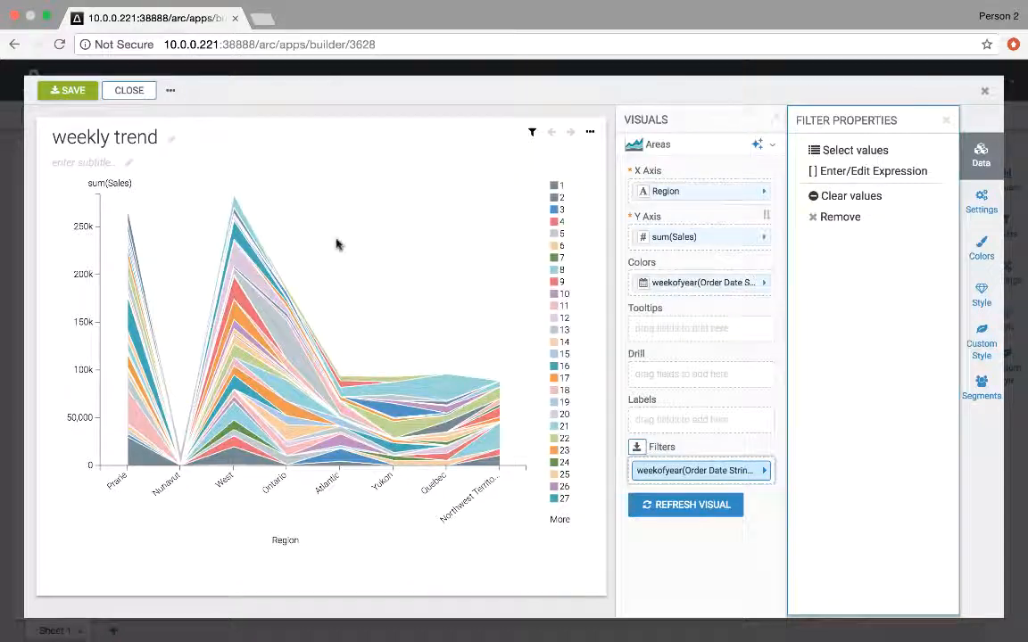
{"action": "left_click", "coordinate": [83, 95]}
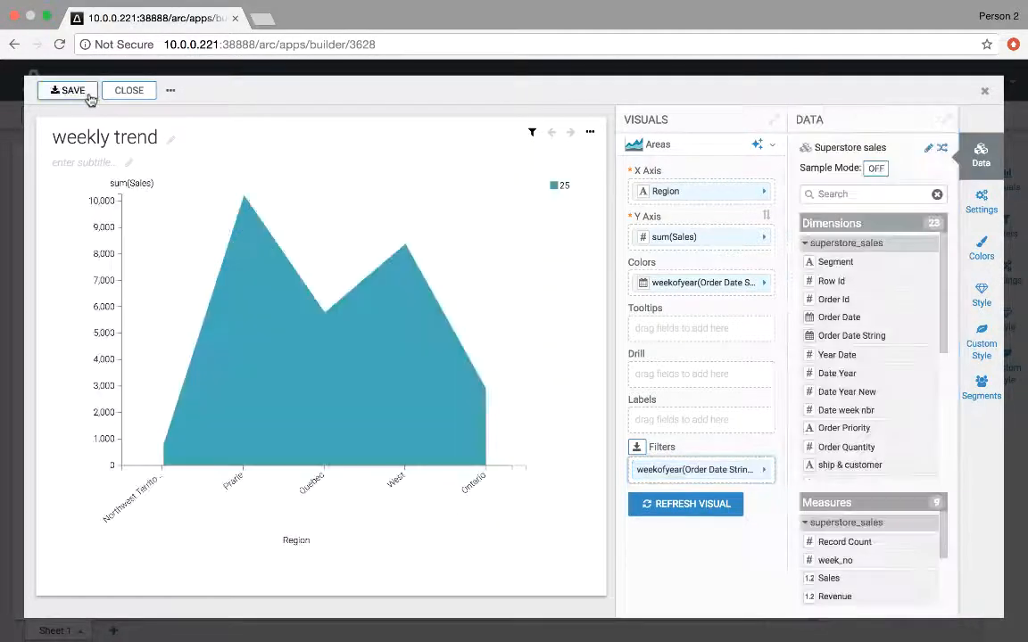
{"action": "left_click", "coordinate": [128, 90]}
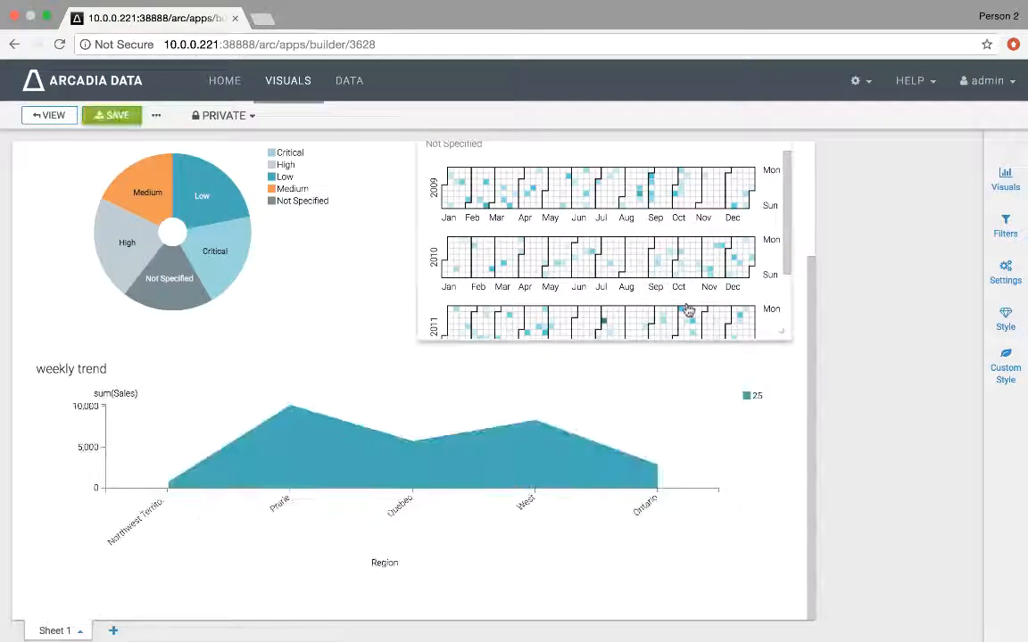
Step: Test the heatmap's click behavior on the 2010-10-08 cell
{"action": "left_click", "coordinate": [684, 273]}
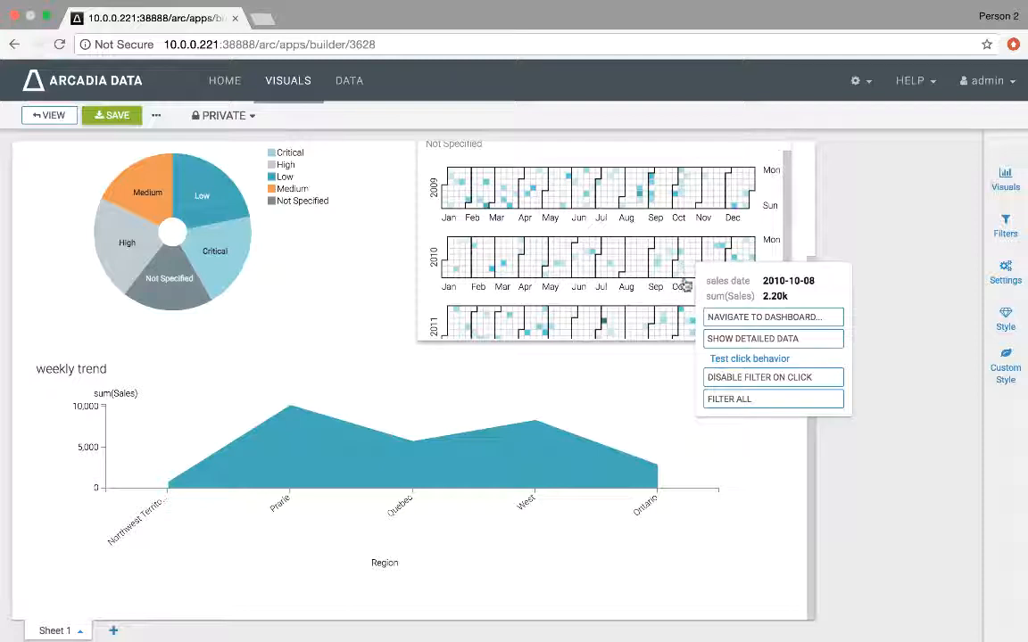
{"action": "left_click", "coordinate": [730, 359]}
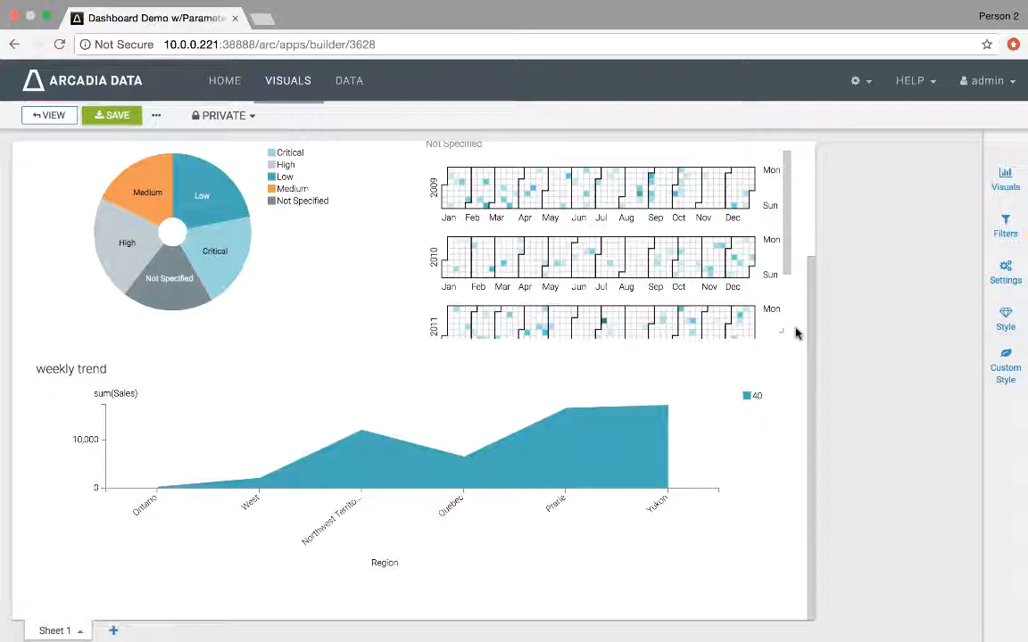
{"action": "scroll", "coordinate": [797, 333], "scroll_direction": "up", "scroll_amount": 3}
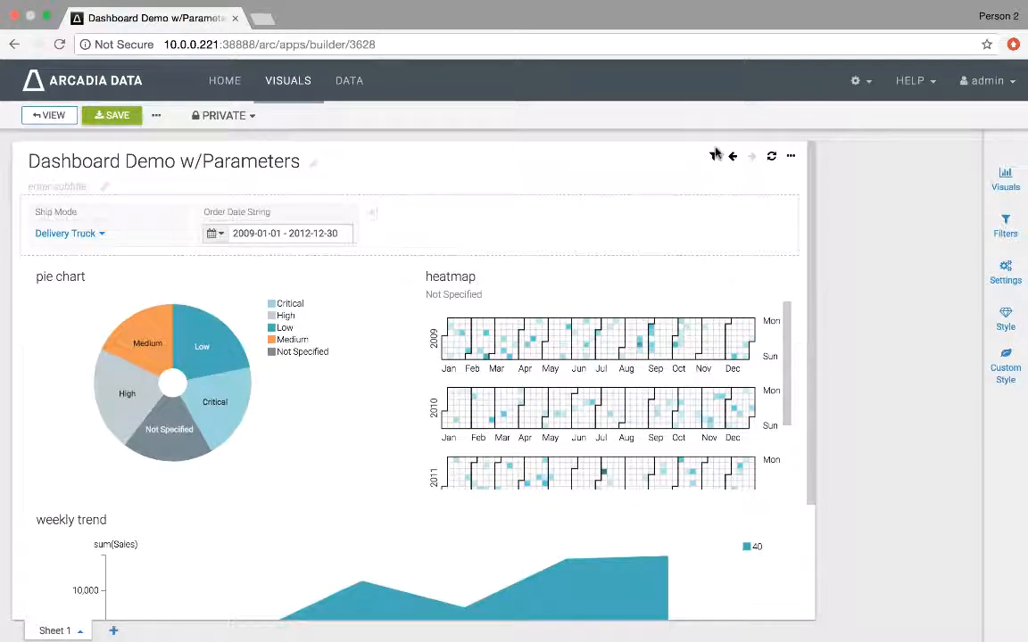
Step: Add a new custom filter to the dashboard's filter area
{"action": "mouse_move", "coordinate": [713, 157]}
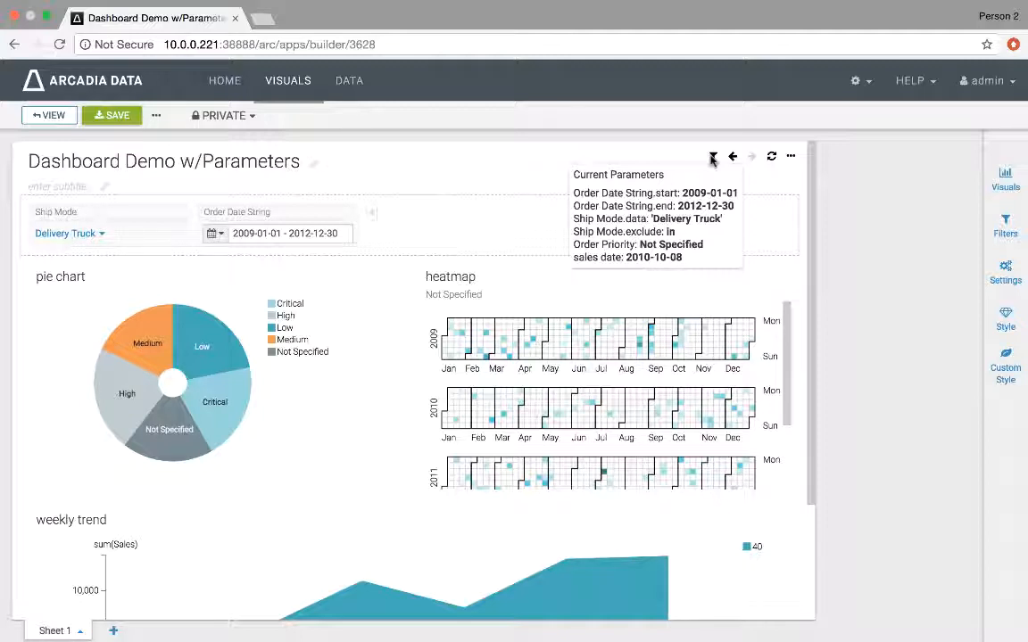
{"action": "left_click", "coordinate": [1005, 227]}
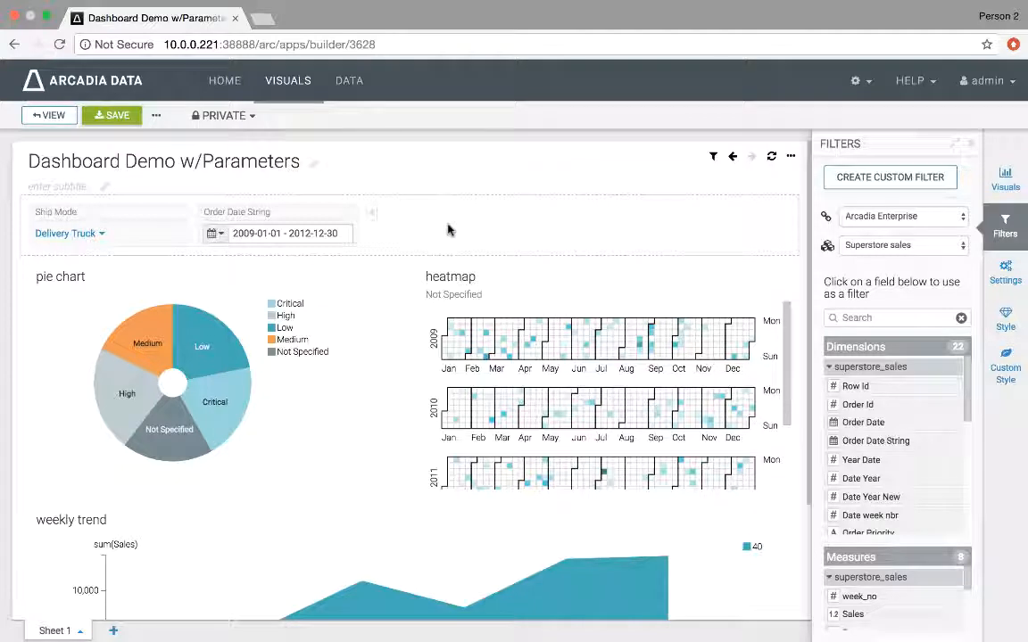
{"action": "left_click", "coordinate": [856, 183]}
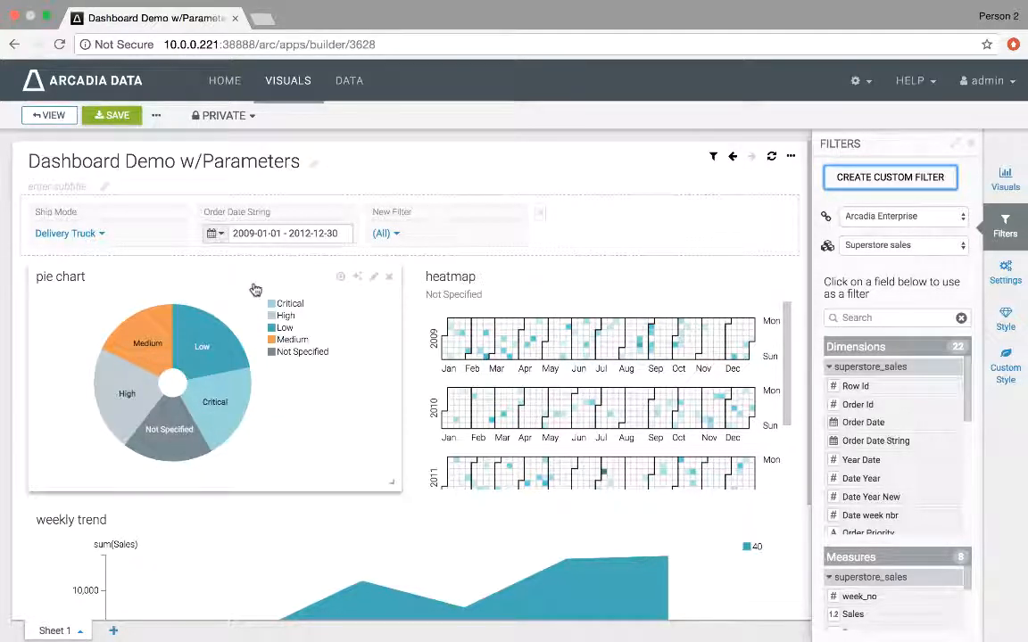
Step: Open the pie chart in the visual editor and examine its dimensions before closing it
{"action": "left_click", "coordinate": [373, 277]}
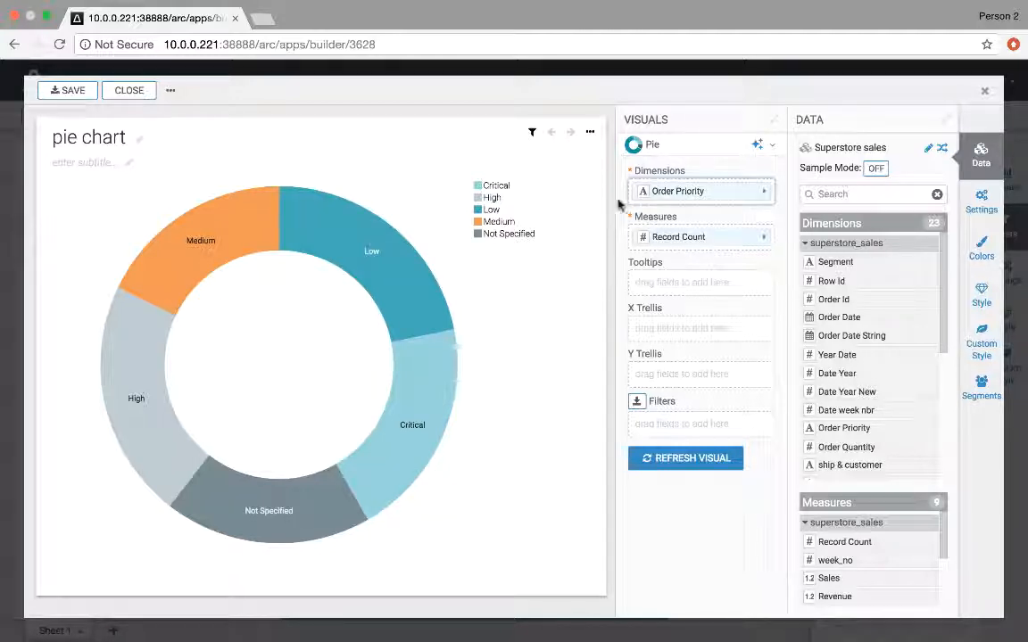
{"action": "right_click", "coordinate": [886, 396]}
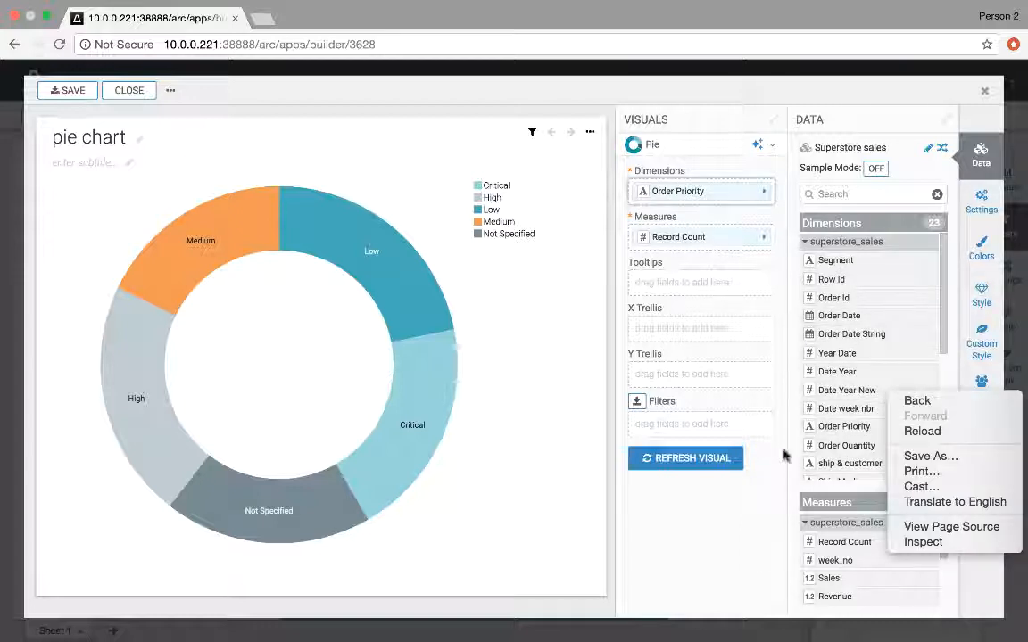
{"action": "left_click", "coordinate": [708, 409]}
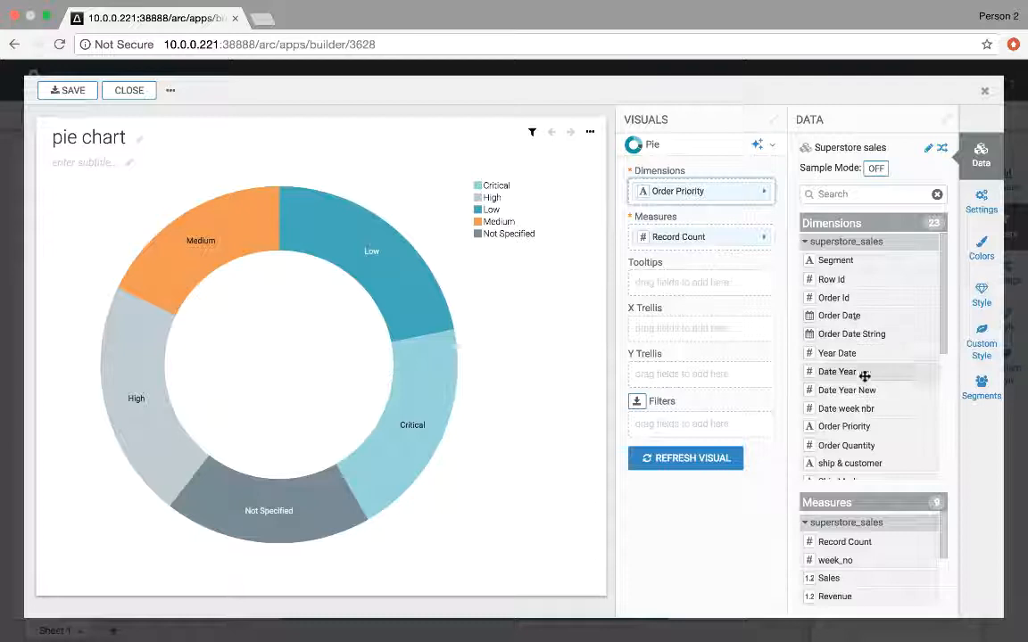
{"action": "scroll", "coordinate": [860, 375], "scroll_direction": "down", "scroll_amount": 3}
{"action": "scroll", "coordinate": [864, 379], "scroll_direction": "down", "scroll_amount": 2}
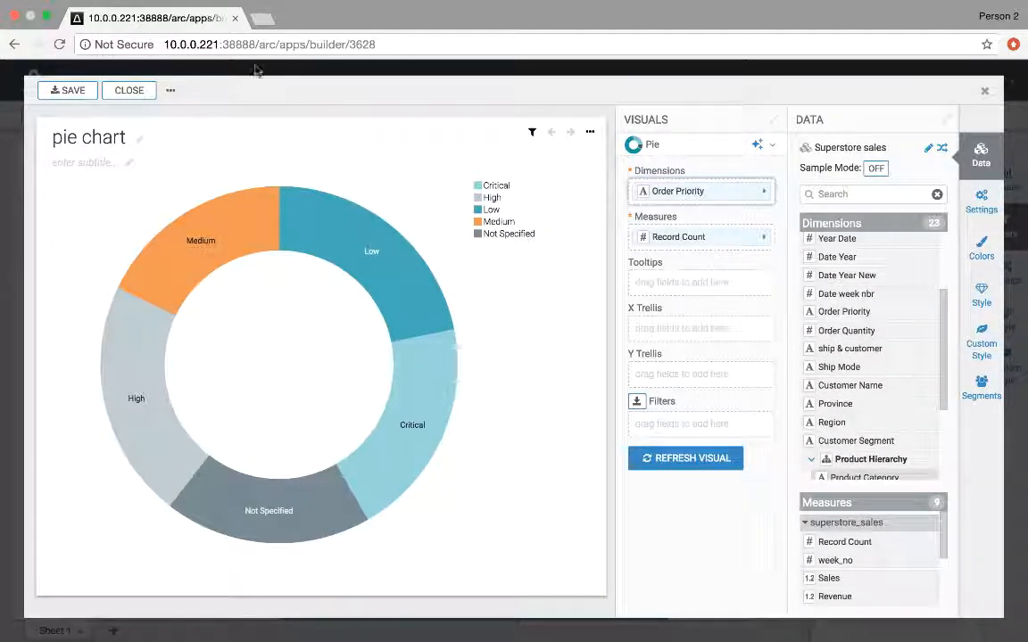
{"action": "left_click", "coordinate": [125, 92]}
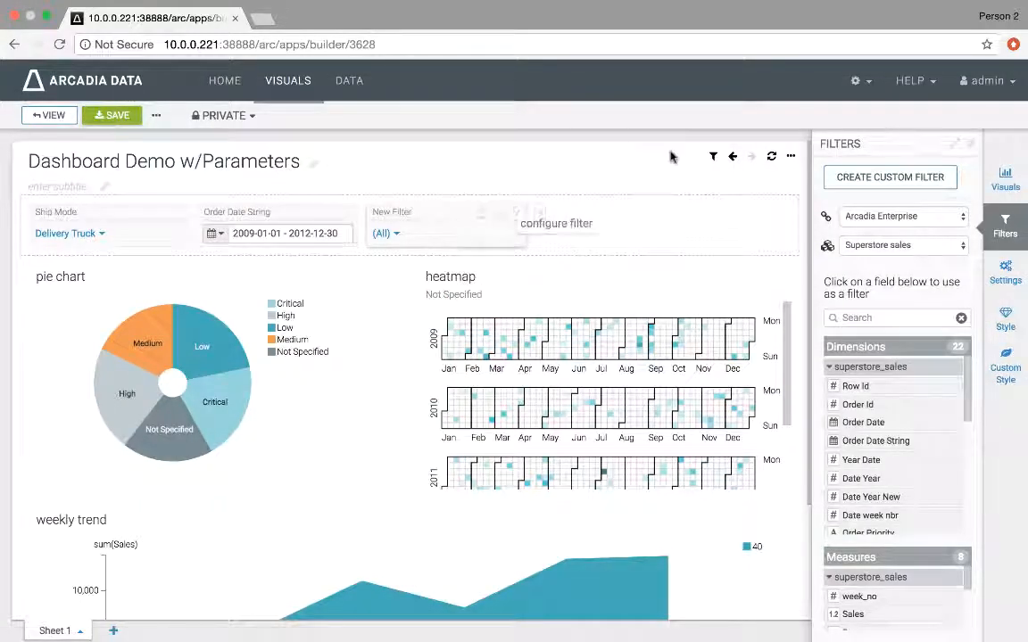
Step: Open the new filter's settings, set its output parameter to dim and its title to Choose Dimension
{"action": "left_click", "coordinate": [499, 218]}
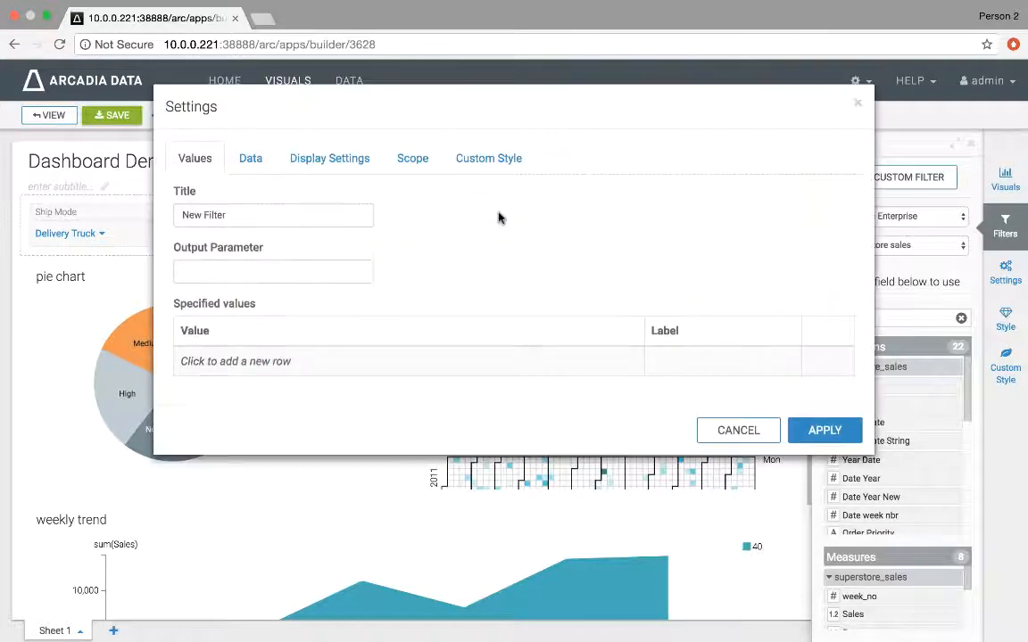
{"action": "left_click", "coordinate": [229, 277]}
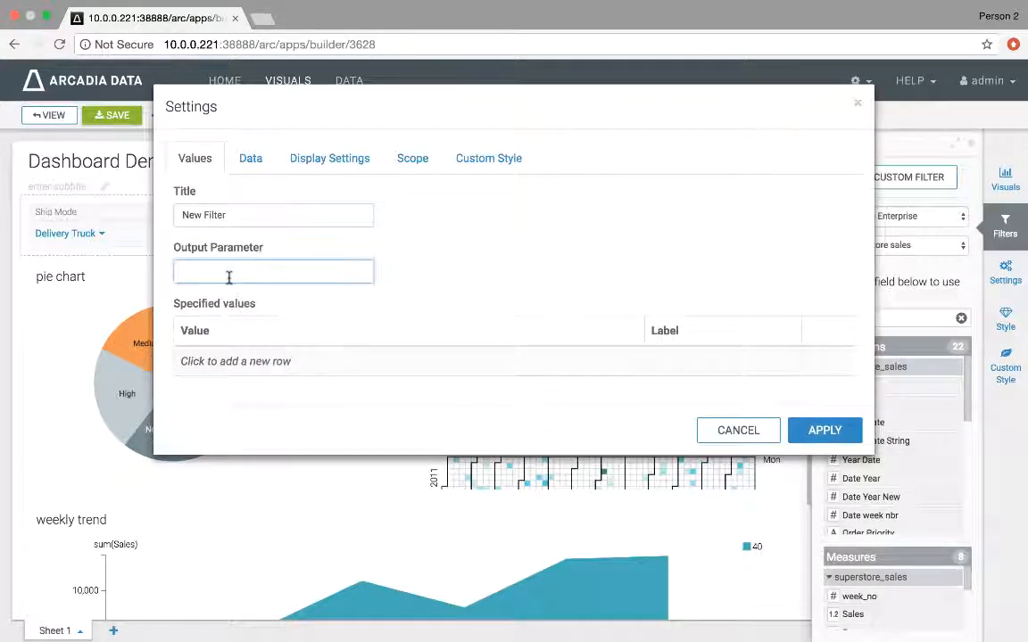
{"action": "type", "text": "dim"}
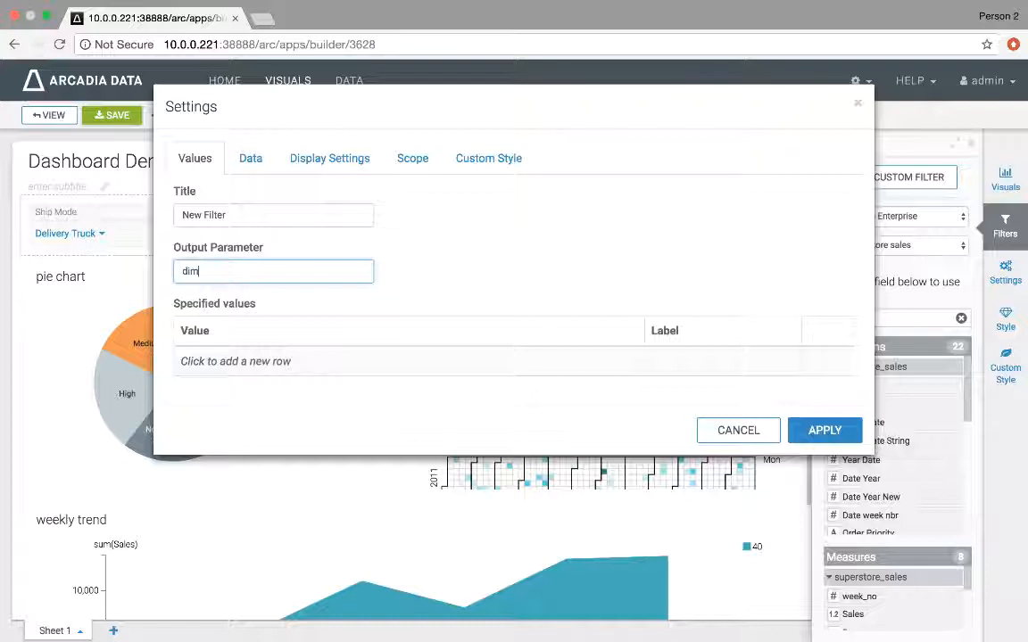
{"action": "left_click", "coordinate": [214, 215]}
{"action": "left_click_drag", "start_coordinate": [213, 215], "coordinate": [178, 215]}
{"action": "type", "text": "Choose Dimension"}
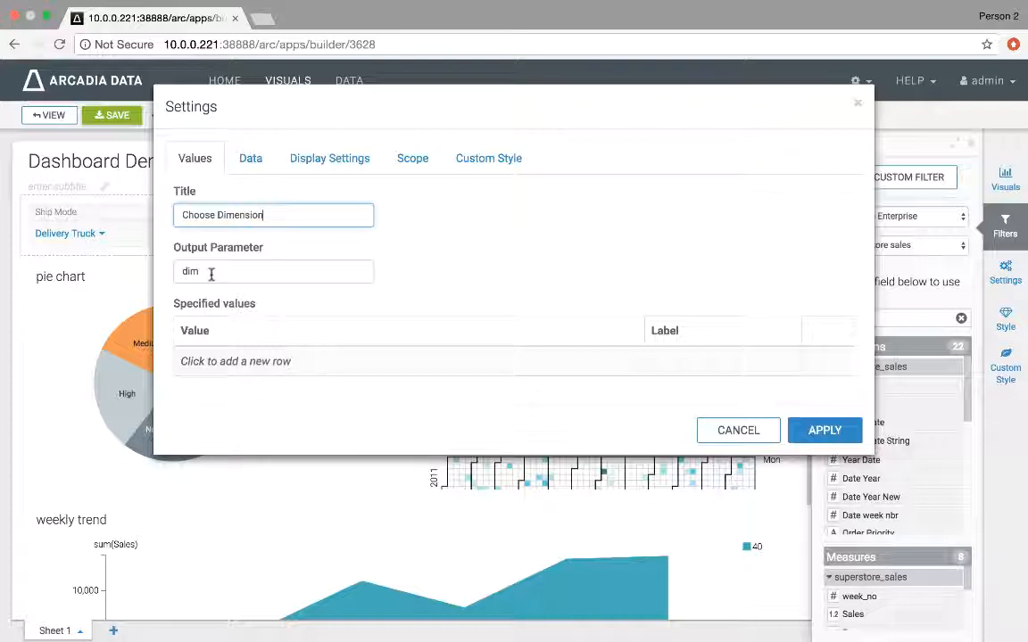
Step: Add specified values Order Priority labelled Priority and Region labelled Region
{"action": "left_click", "coordinate": [223, 361]}
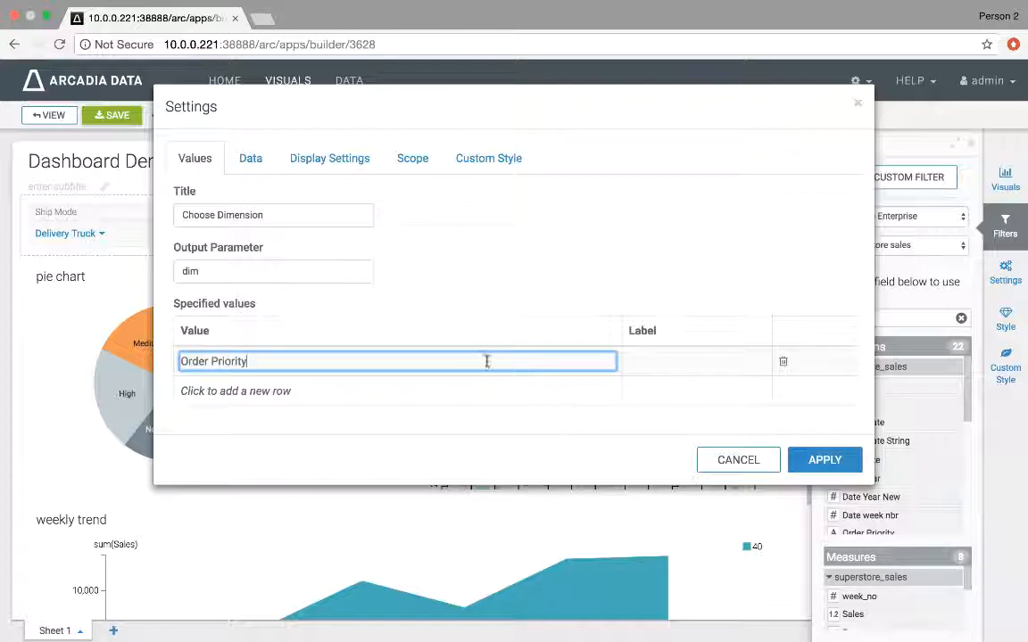
{"action": "left_click", "coordinate": [678, 361]}
{"action": "type", "text": "Prior"}
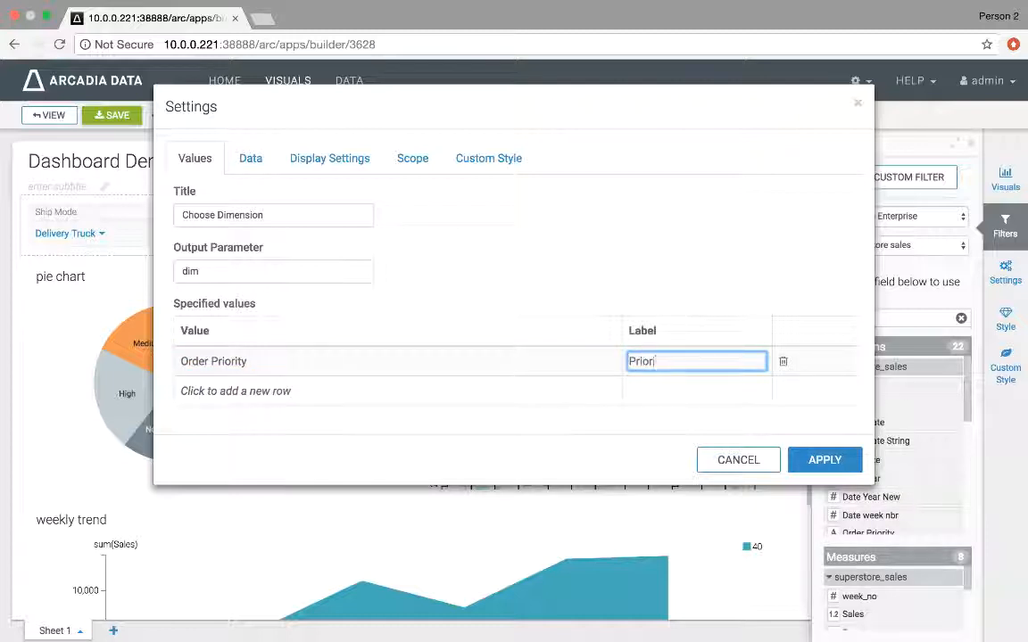
{"action": "type", "text": "ity"}
{"action": "left_click", "coordinate": [522, 390]}
{"action": "type", "text": "Region"}
{"action": "key", "text": "Tab"}
{"action": "type", "text": "R"}
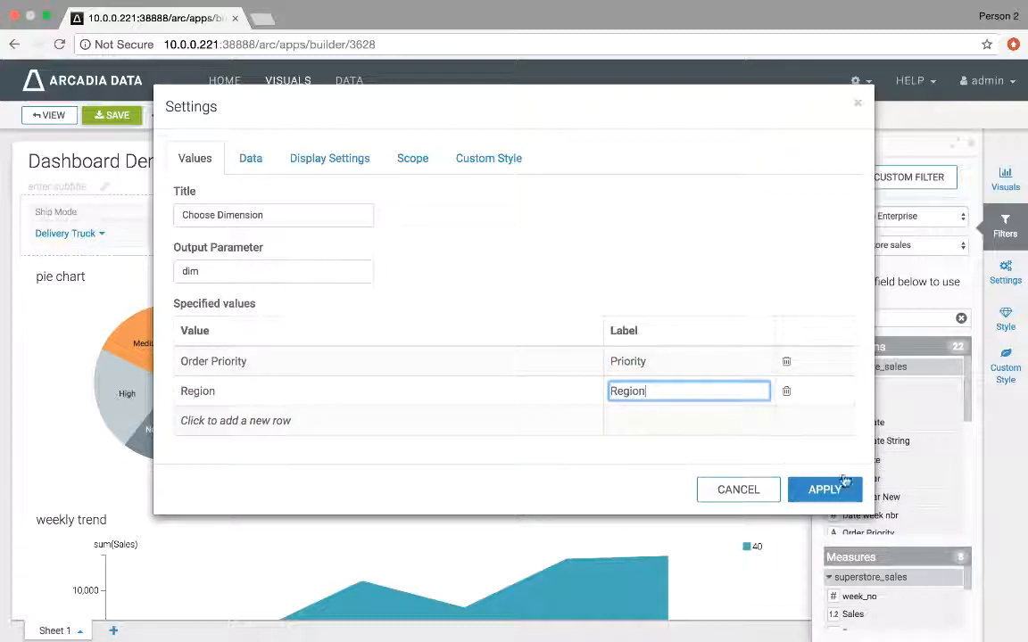
Step: Turn off the '(All)' option for single select mode in display settings and apply the filter settings
{"action": "left_click", "coordinate": [292, 152]}
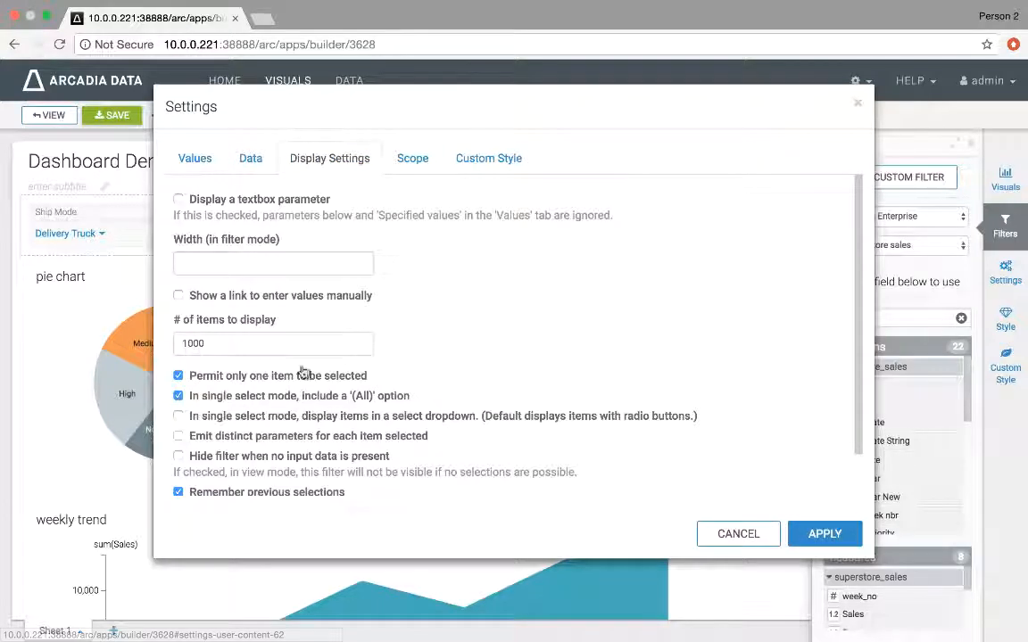
{"action": "left_click", "coordinate": [257, 398]}
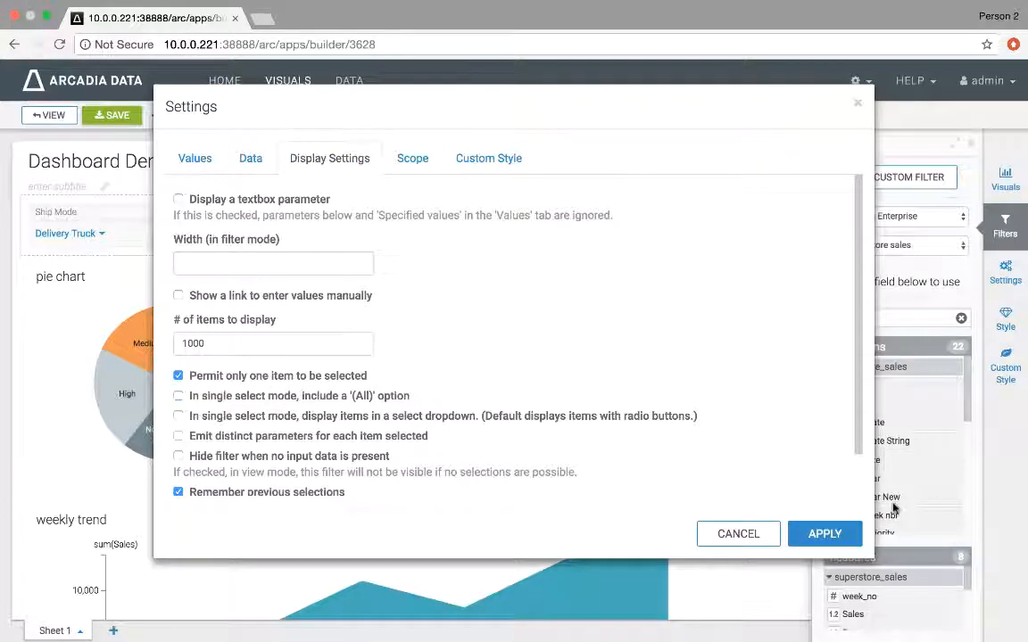
{"action": "left_click", "coordinate": [823, 537]}
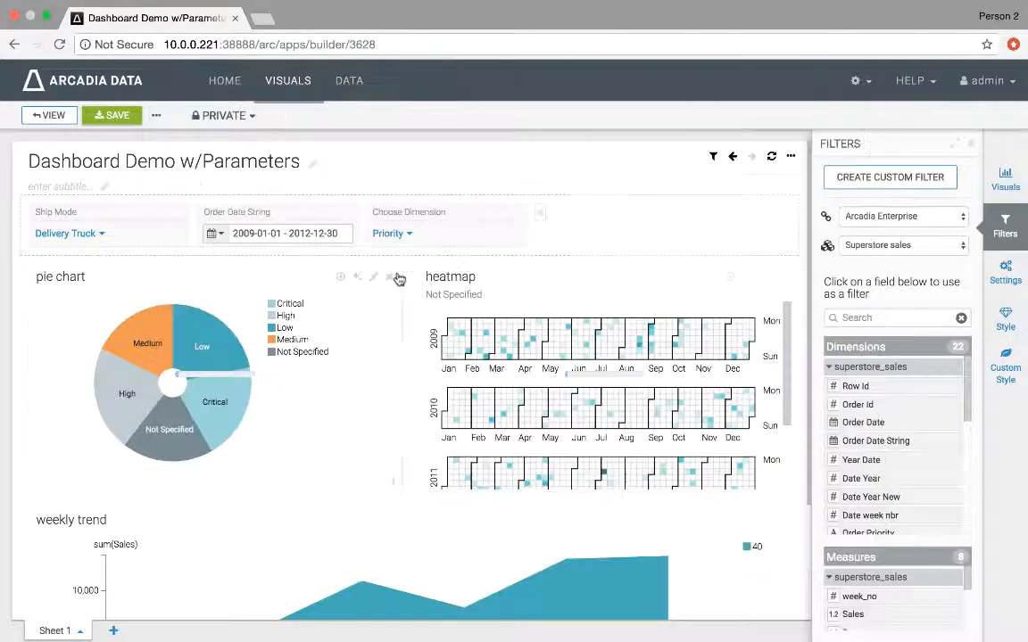
Step: Switch the Choose Dimension filter to Region and back to Priority while checking the current dim parameter values
{"action": "left_click", "coordinate": [397, 236]}
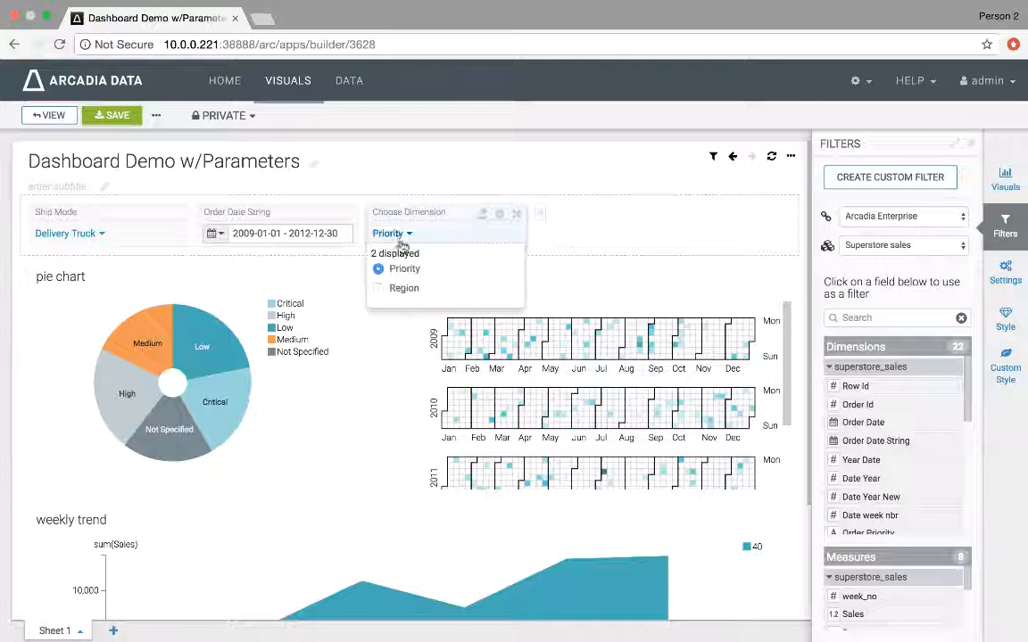
{"action": "left_click", "coordinate": [400, 290]}
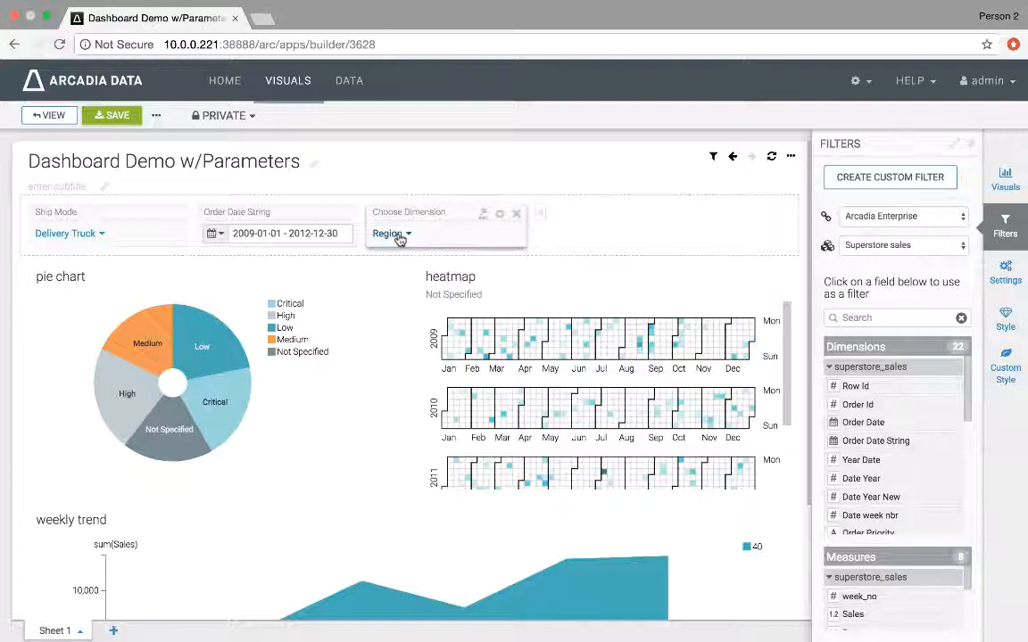
{"action": "mouse_move", "coordinate": [713, 158]}
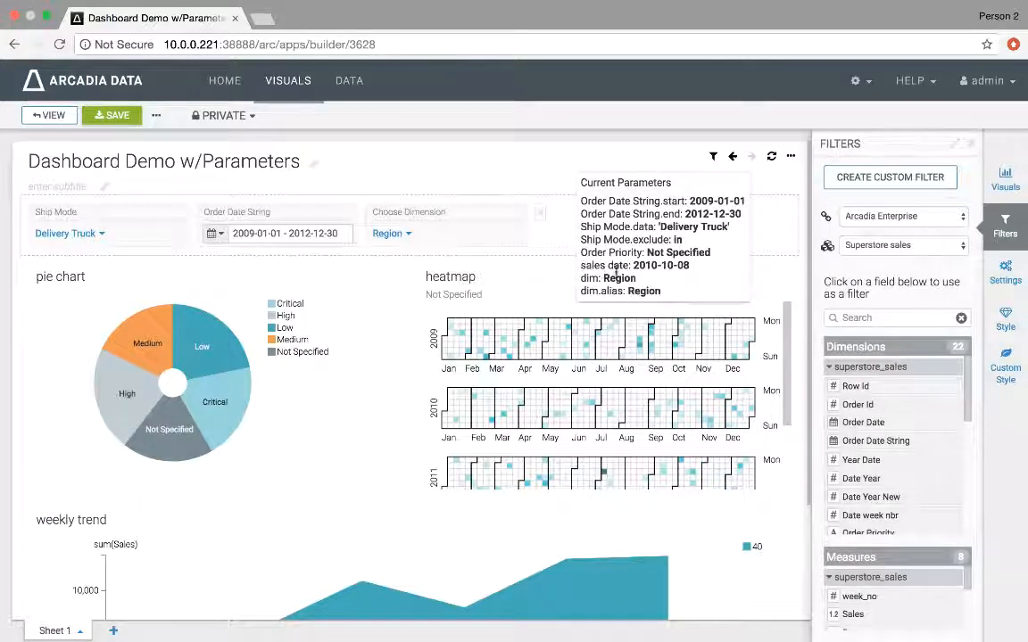
{"action": "left_click", "coordinate": [392, 234]}
{"action": "left_click", "coordinate": [403, 270]}
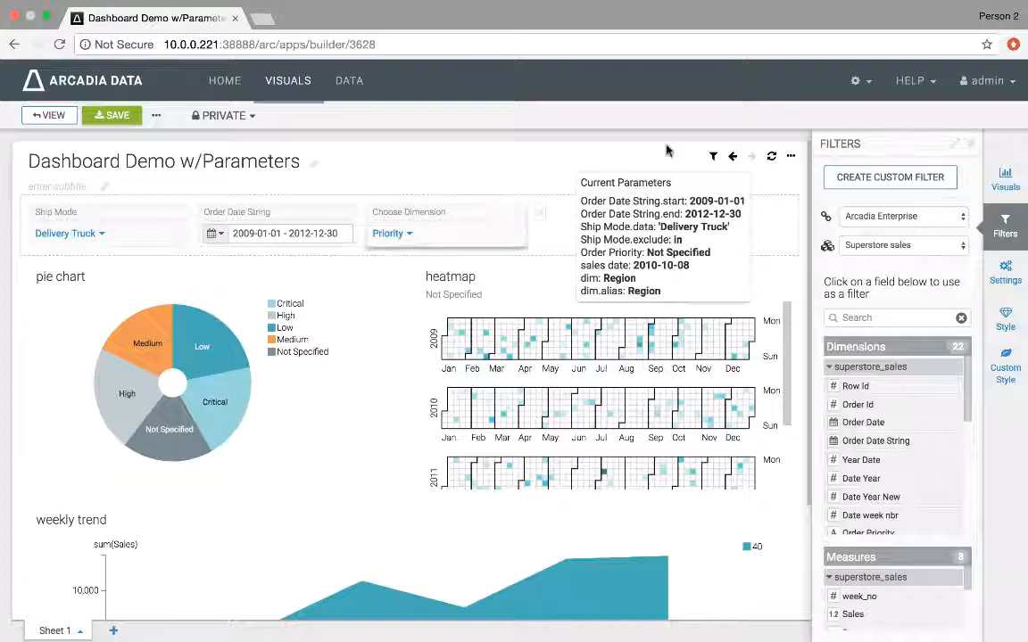
{"action": "mouse_move", "coordinate": [714, 157]}
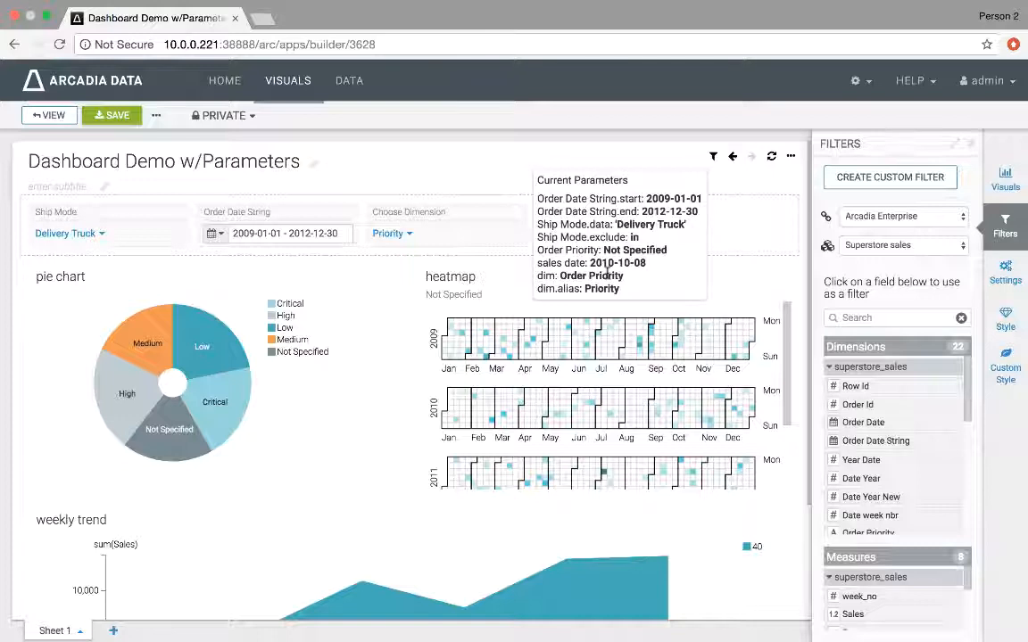
Step: Replace the pie chart's Order Priority dimension expression with [<<dim>>], then save and close the visual
{"action": "double_click", "coordinate": [546, 276]}
{"action": "left_click", "coordinate": [221, 277]}
{"action": "left_click", "coordinate": [694, 192]}
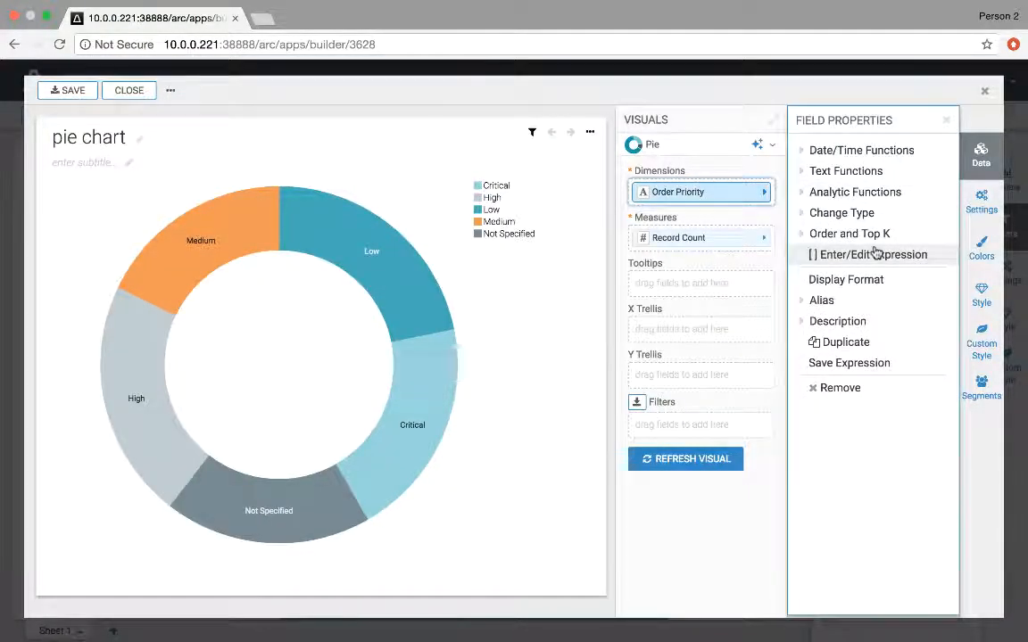
{"action": "left_click", "coordinate": [856, 254]}
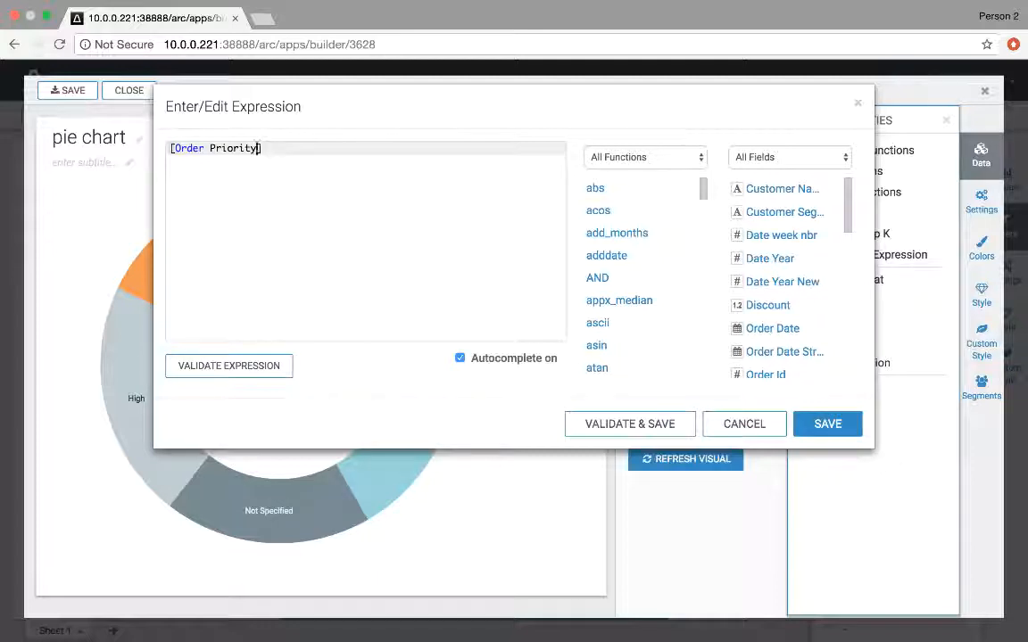
{"action": "left_click_drag", "start_coordinate": [260, 148], "coordinate": [172, 149]}
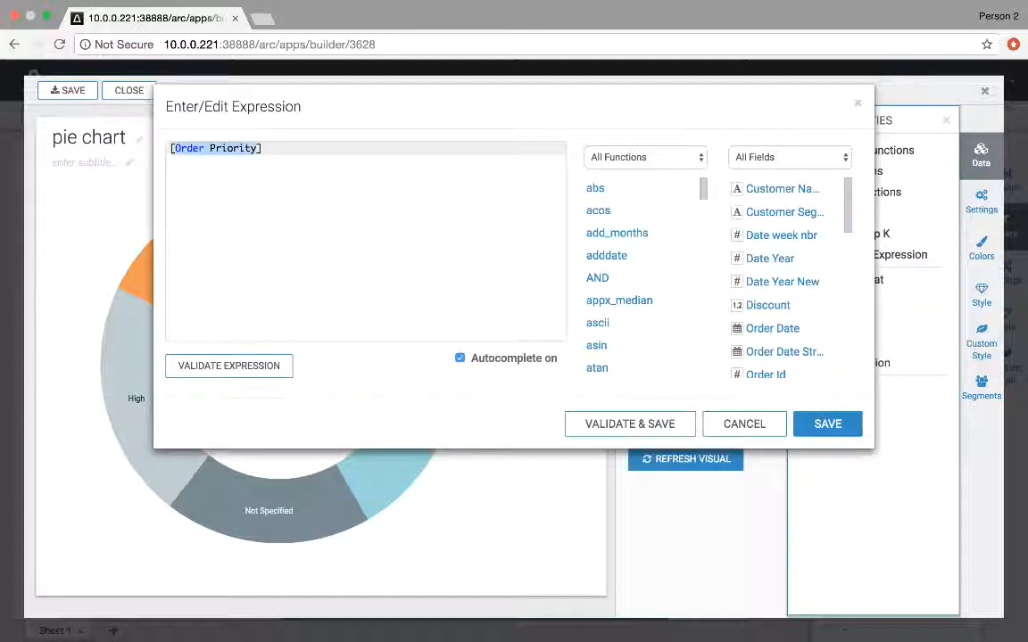
{"action": "type", "text": "[<<dim>>"}
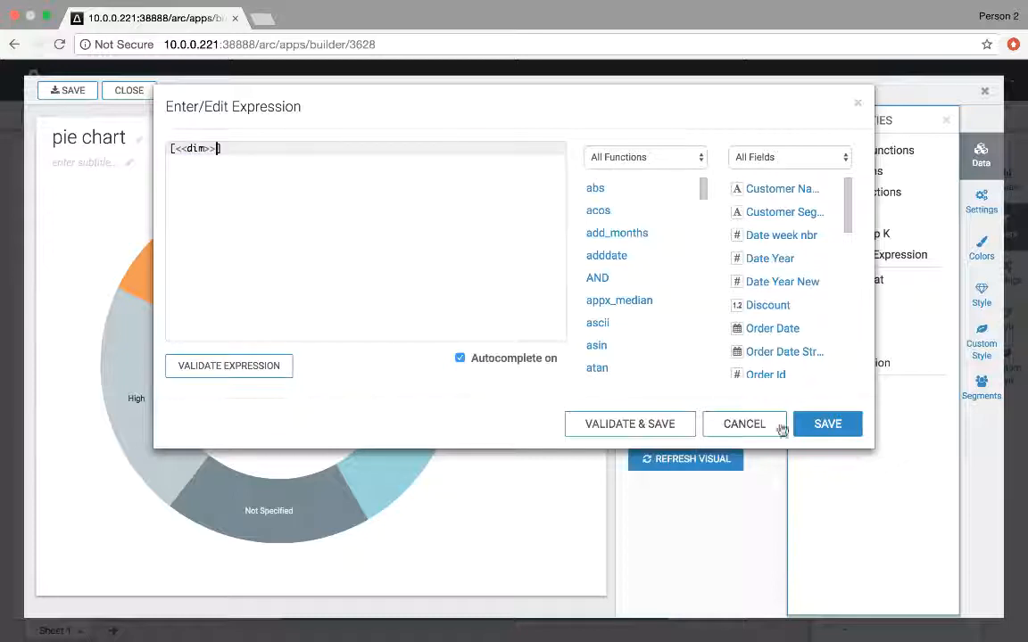
{"action": "left_click", "coordinate": [826, 425]}
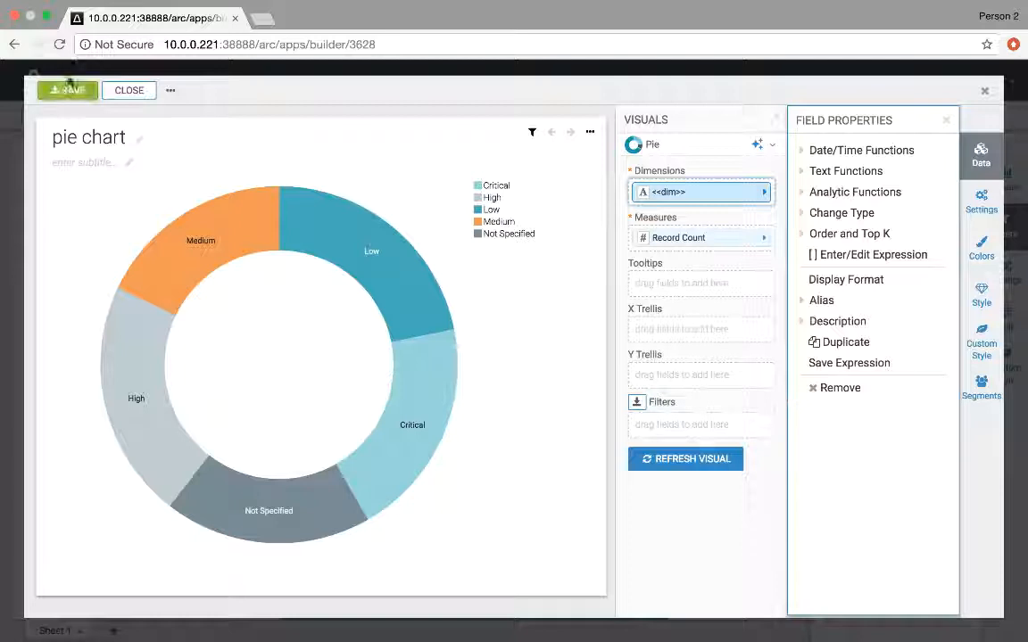
{"action": "left_click", "coordinate": [69, 89]}
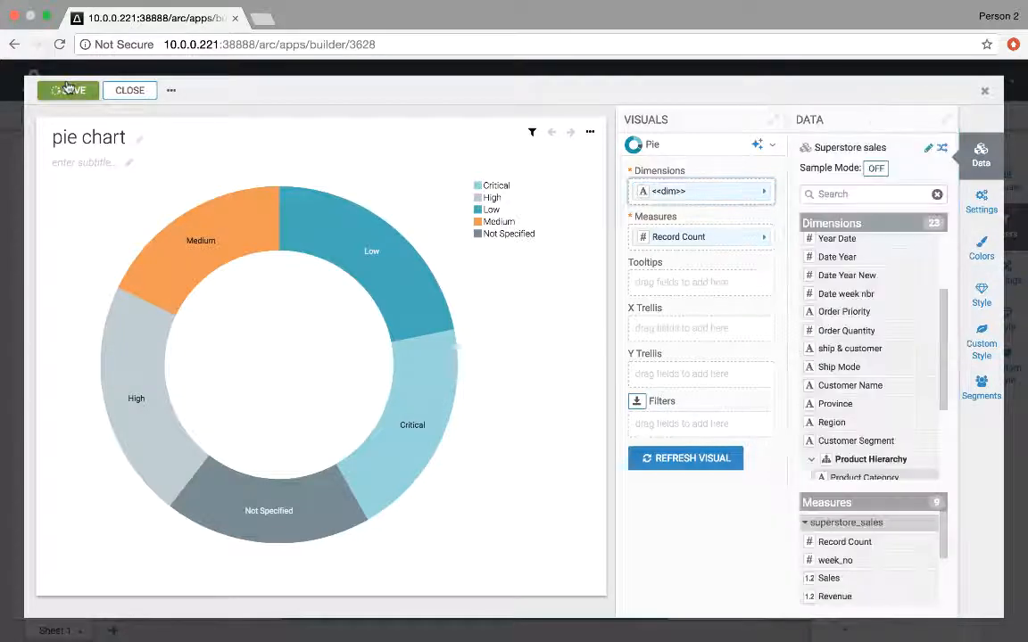
{"action": "left_click", "coordinate": [129, 91]}
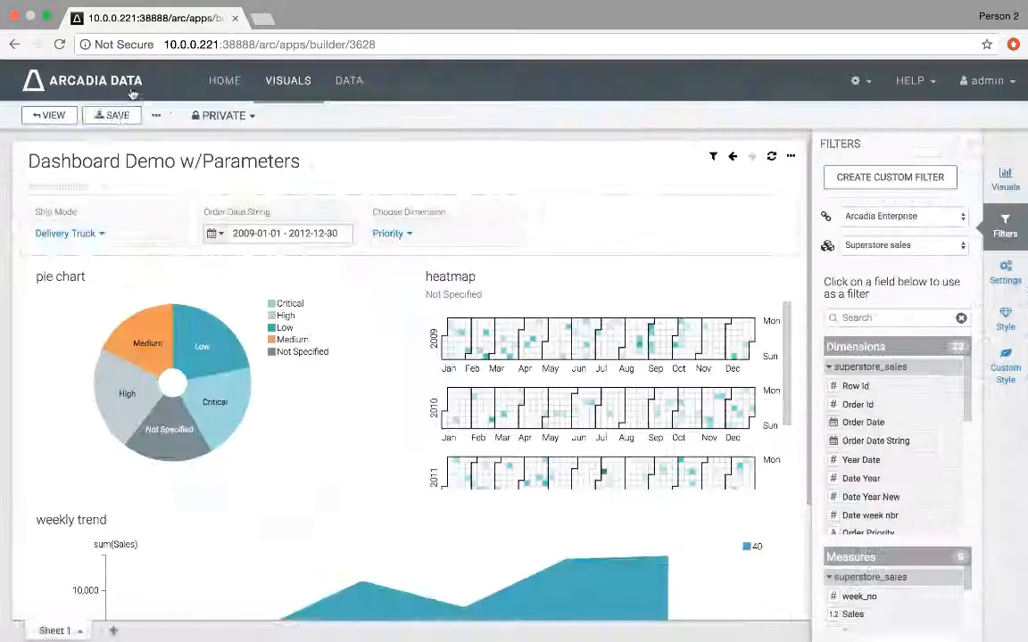
Step: Switch the Choose Dimension filter between Region and Priority to test the pie chart, ending on Region
{"action": "left_click", "coordinate": [390, 234]}
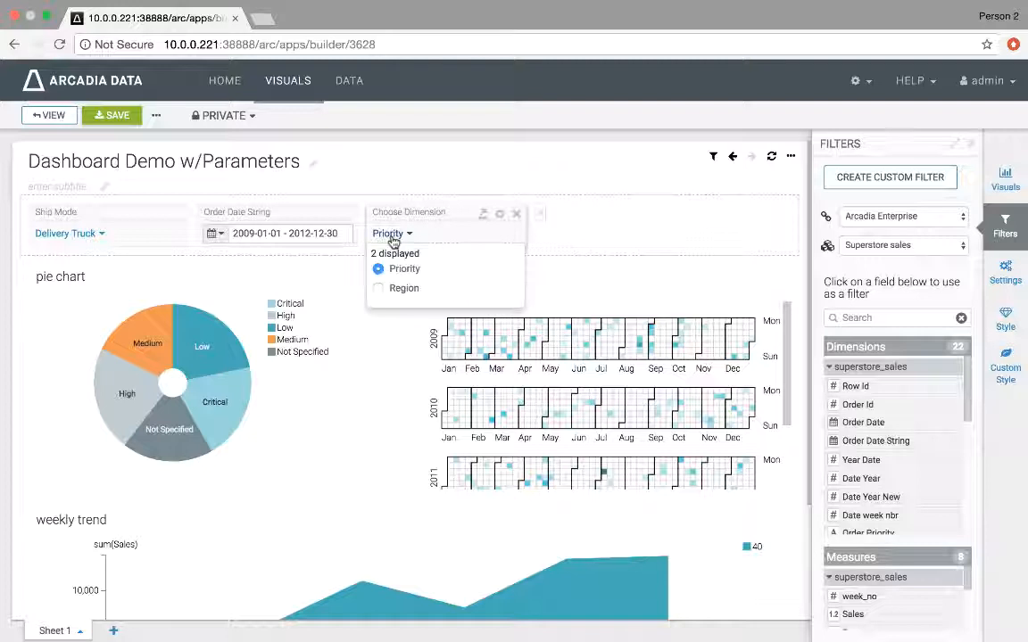
{"action": "left_click", "coordinate": [397, 289]}
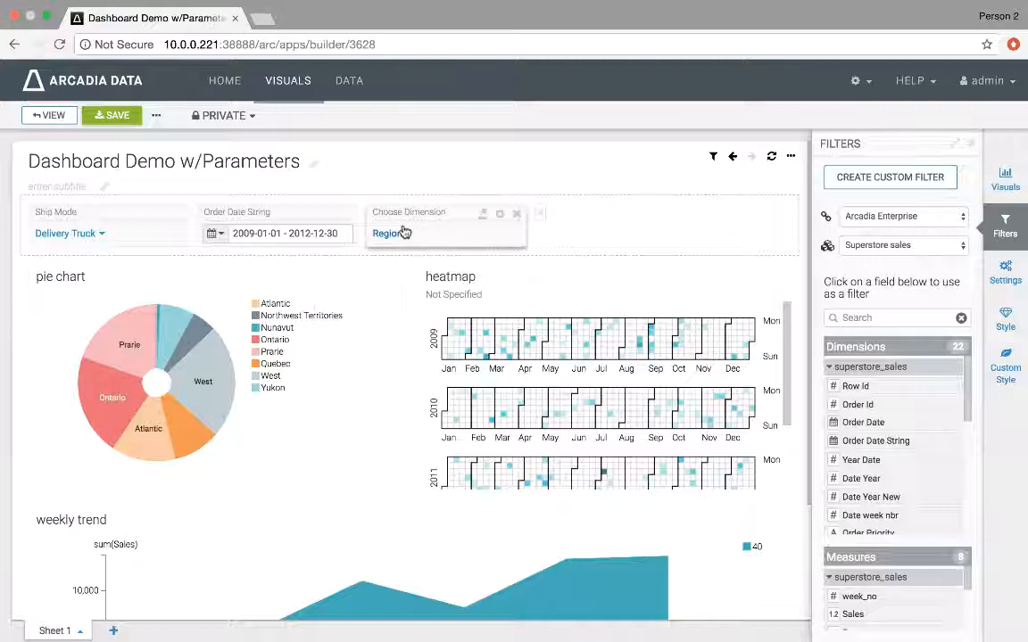
{"action": "left_click", "coordinate": [401, 233]}
{"action": "left_click", "coordinate": [402, 269]}
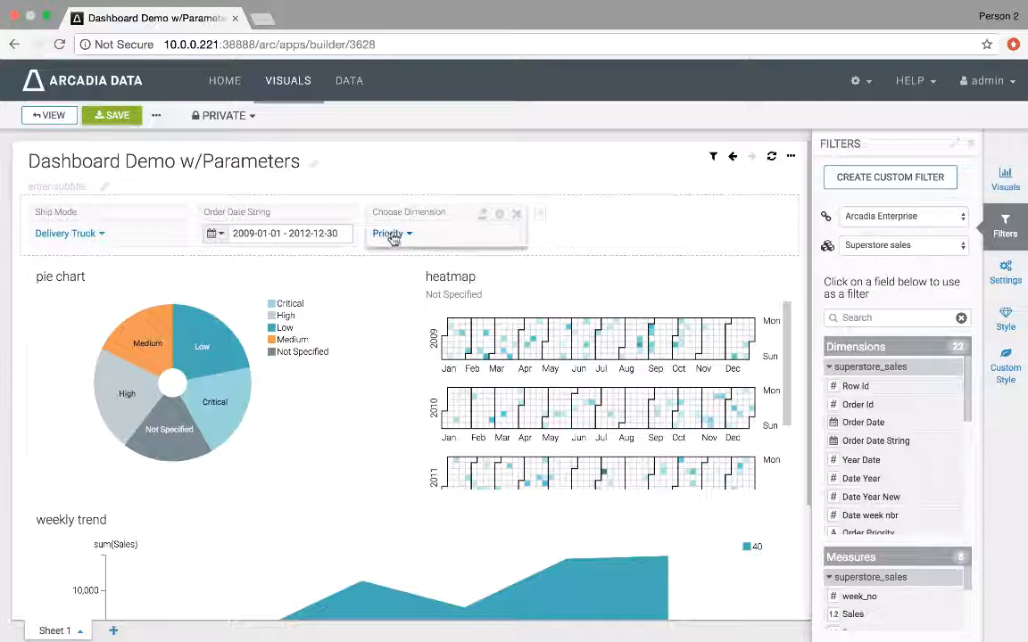
{"action": "left_click", "coordinate": [391, 235]}
{"action": "left_click", "coordinate": [402, 290]}
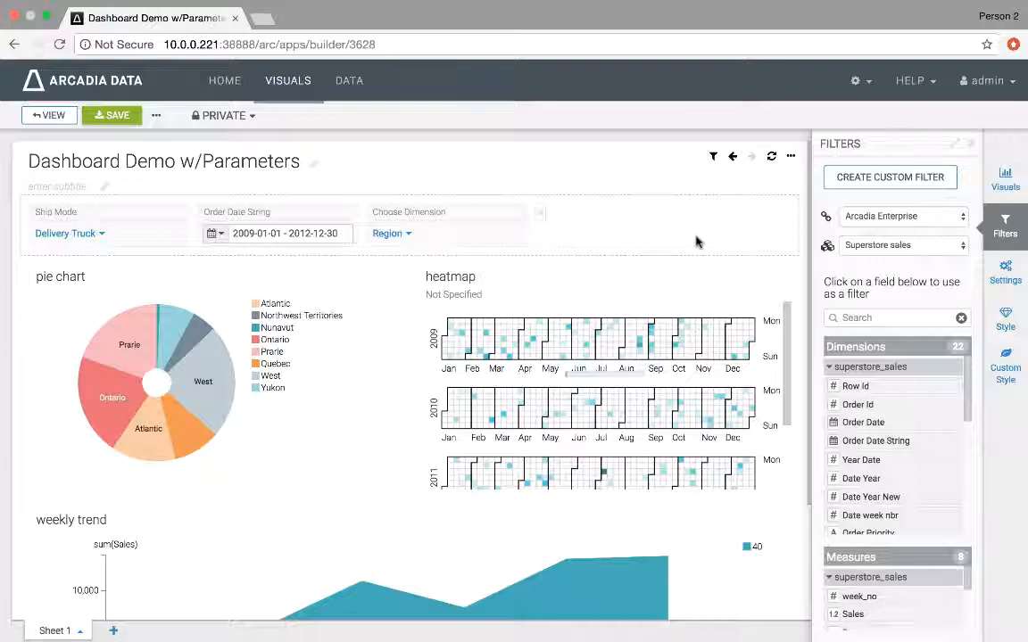
{"action": "scroll", "coordinate": [801, 259], "scroll_direction": "down", "scroll_amount": 1}
{"action": "scroll", "coordinate": [801, 258], "scroll_direction": "up", "scroll_amount": 1}
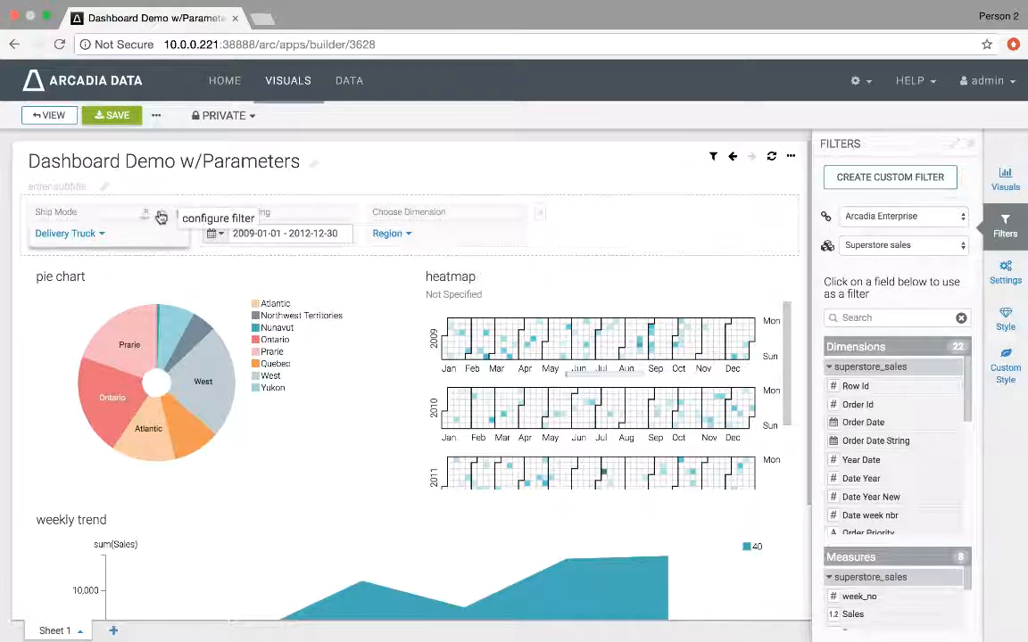
Step: Add the set_global_username custom style to the Ship Mode filter and apply the settings
{"action": "left_click", "coordinate": [161, 218]}
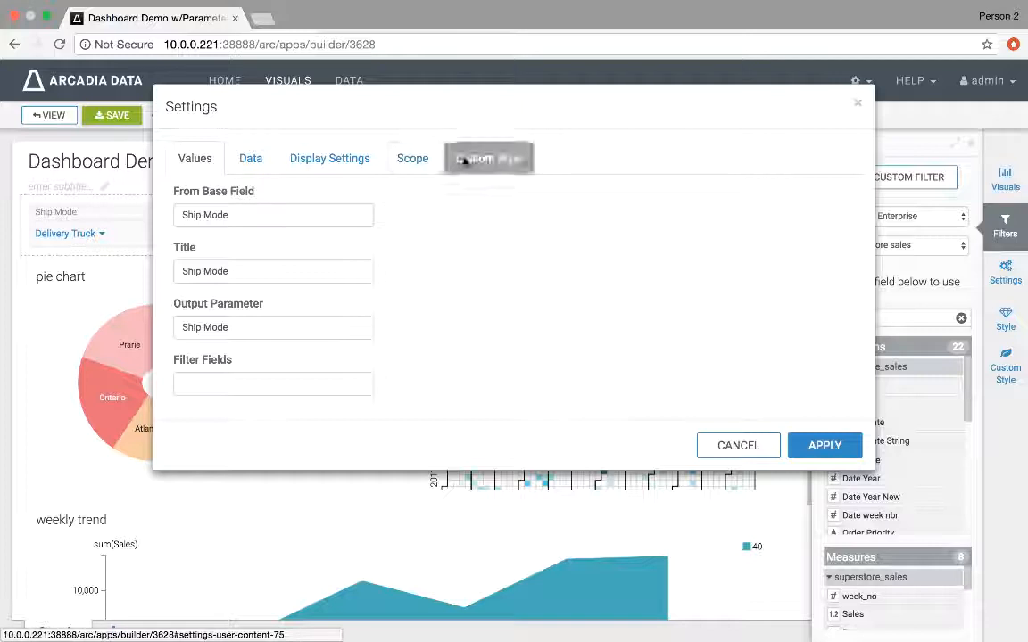
{"action": "left_click", "coordinate": [465, 159]}
{"action": "left_click", "coordinate": [328, 282]}
{"action": "scroll", "coordinate": [404, 304], "scroll_direction": "down", "scroll_amount": 3}
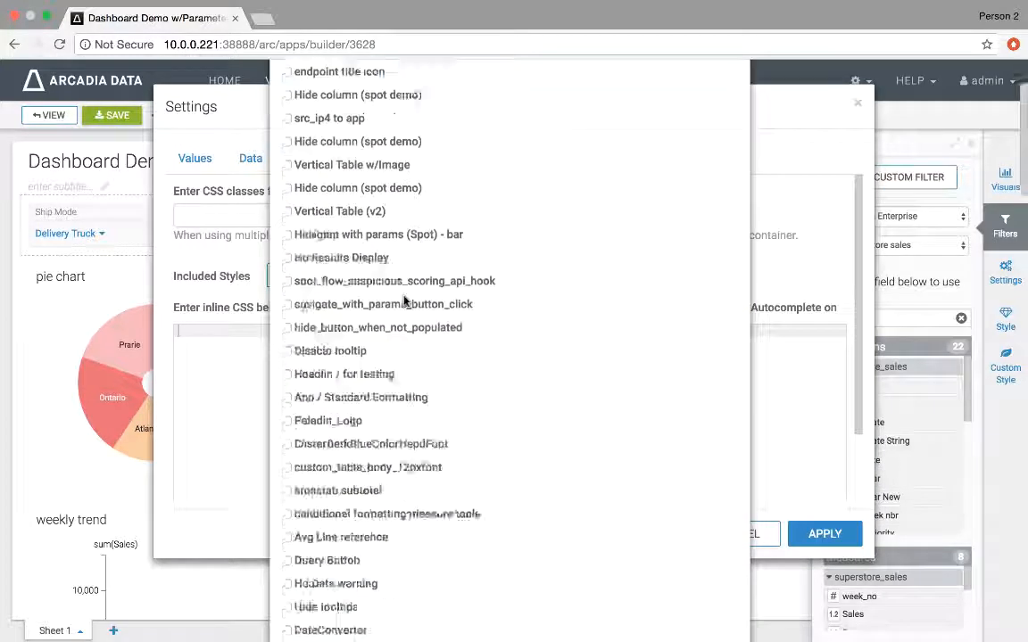
{"action": "scroll", "coordinate": [404, 303], "scroll_direction": "down", "scroll_amount": 15}
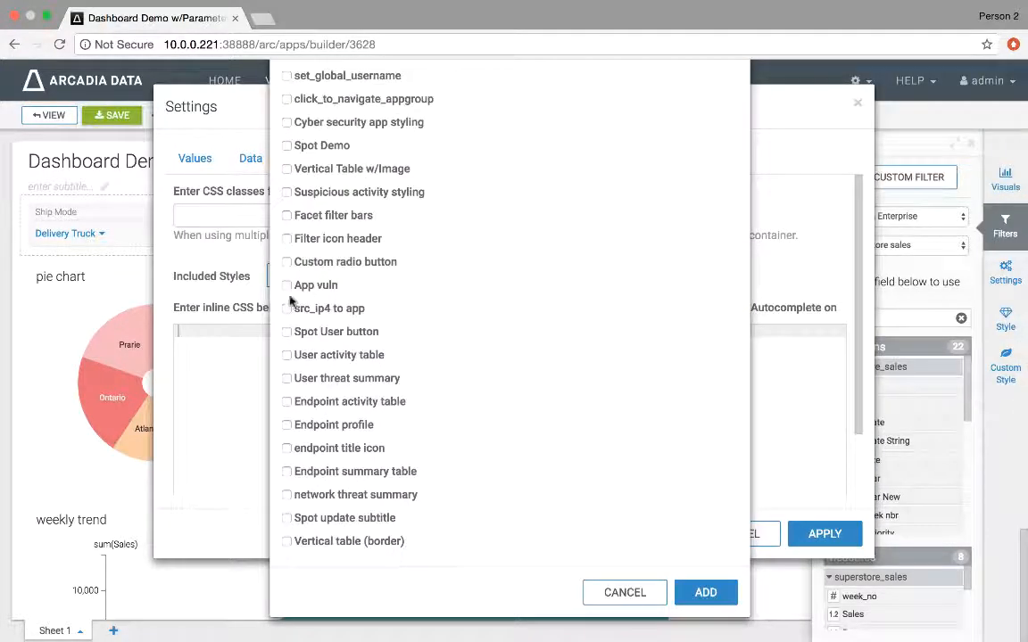
{"action": "scroll", "coordinate": [289, 301], "scroll_direction": "up", "scroll_amount": 2}
{"action": "left_click", "coordinate": [311, 140]}
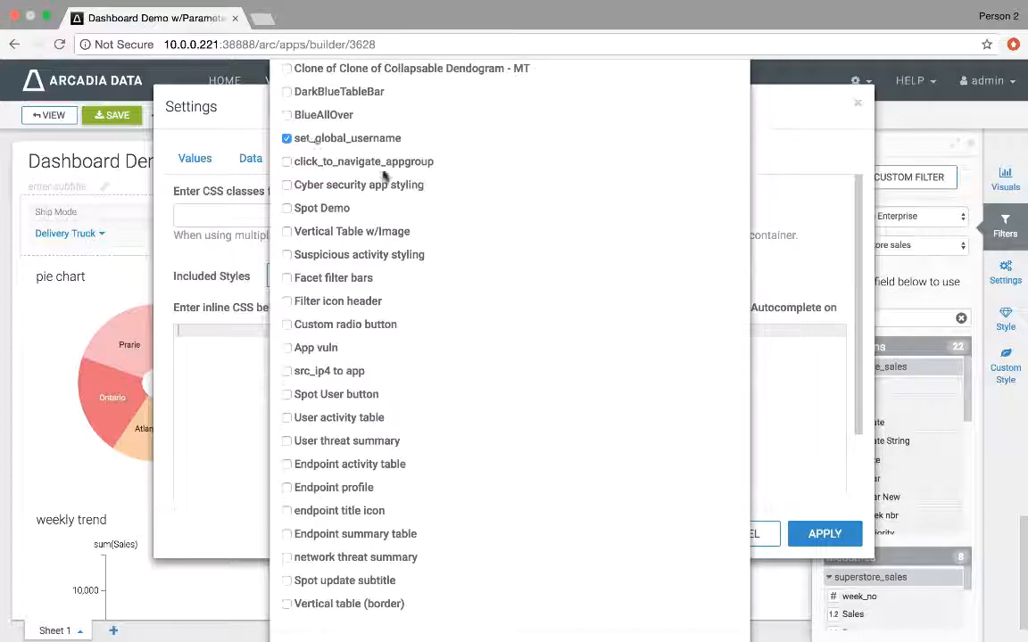
{"action": "scroll", "coordinate": [660, 589], "scroll_direction": "down", "scroll_amount": 2}
{"action": "left_click", "coordinate": [704, 594]}
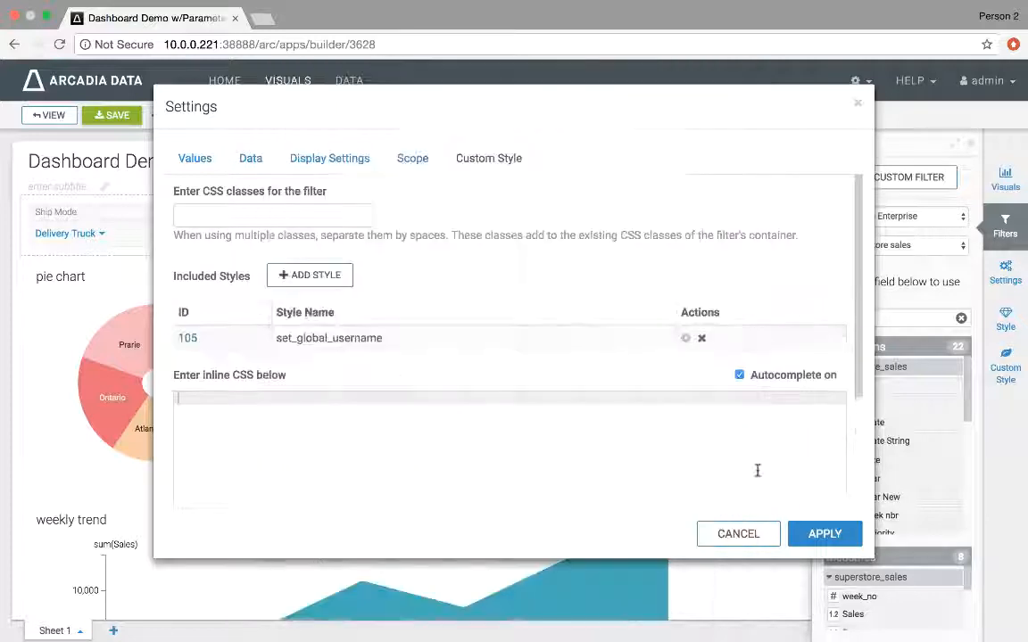
{"action": "left_click", "coordinate": [812, 540]}
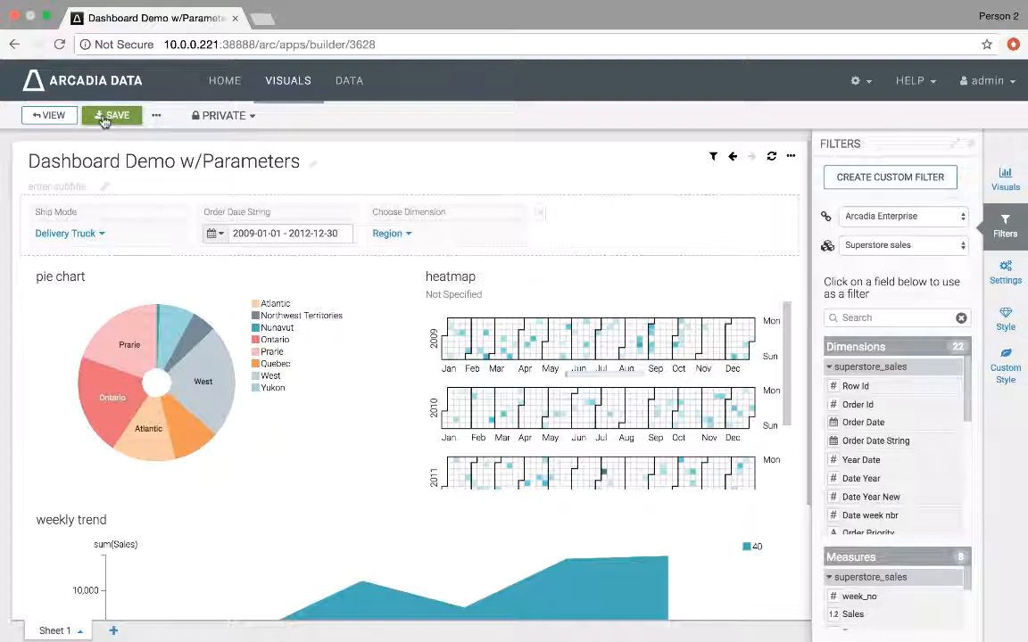
Step: Set the pie chart's subtitle to <<user>>, then save and close the visual
{"action": "mouse_move", "coordinate": [715, 158]}
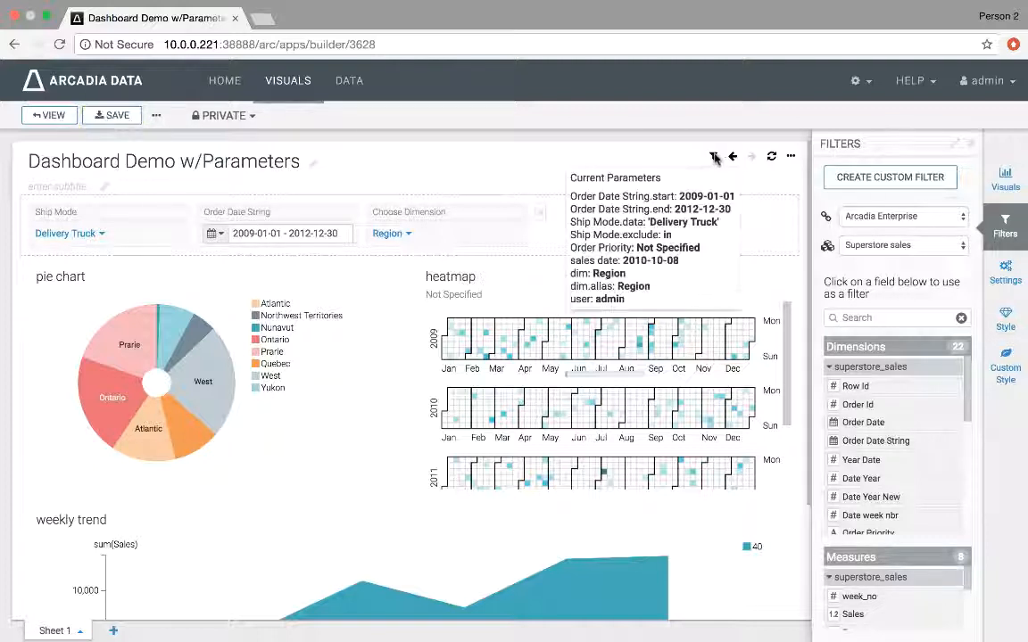
{"action": "double_click", "coordinate": [574, 298]}
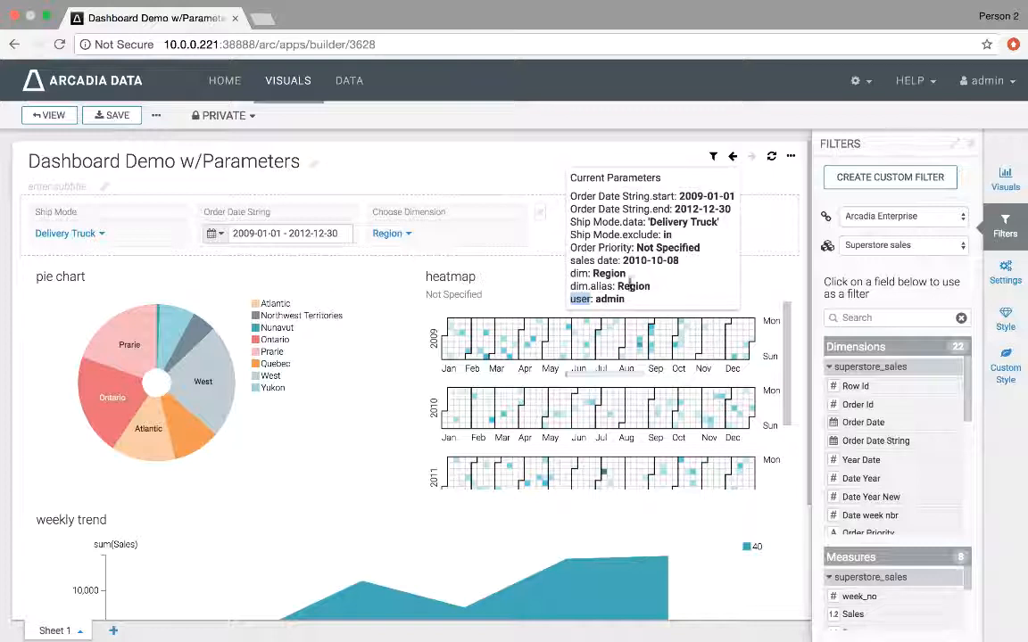
{"action": "double_click", "coordinate": [607, 299]}
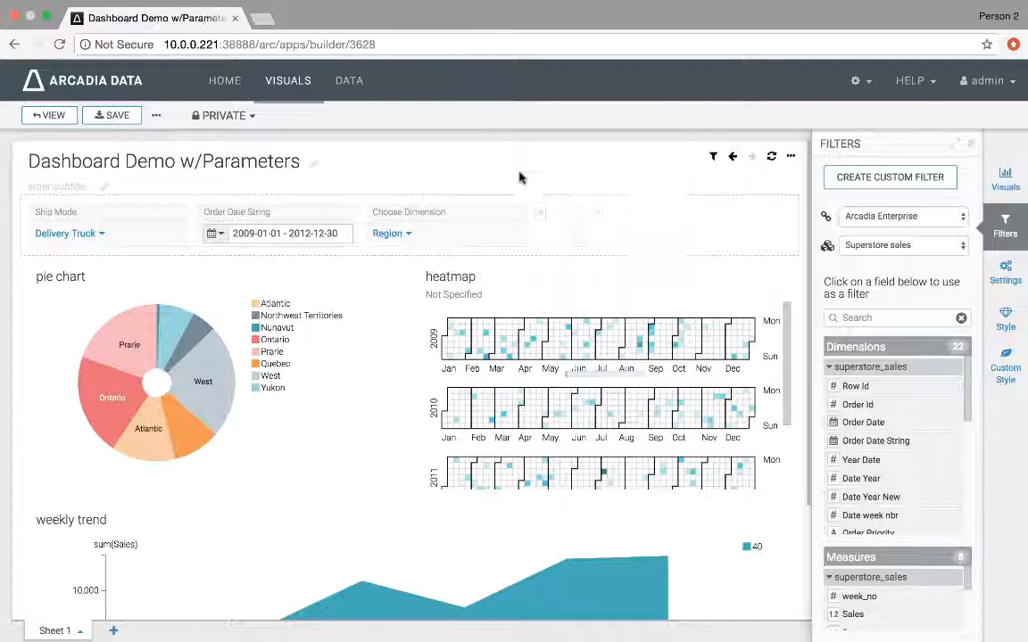
{"action": "scroll", "coordinate": [538, 194], "scroll_direction": "down", "scroll_amount": 1}
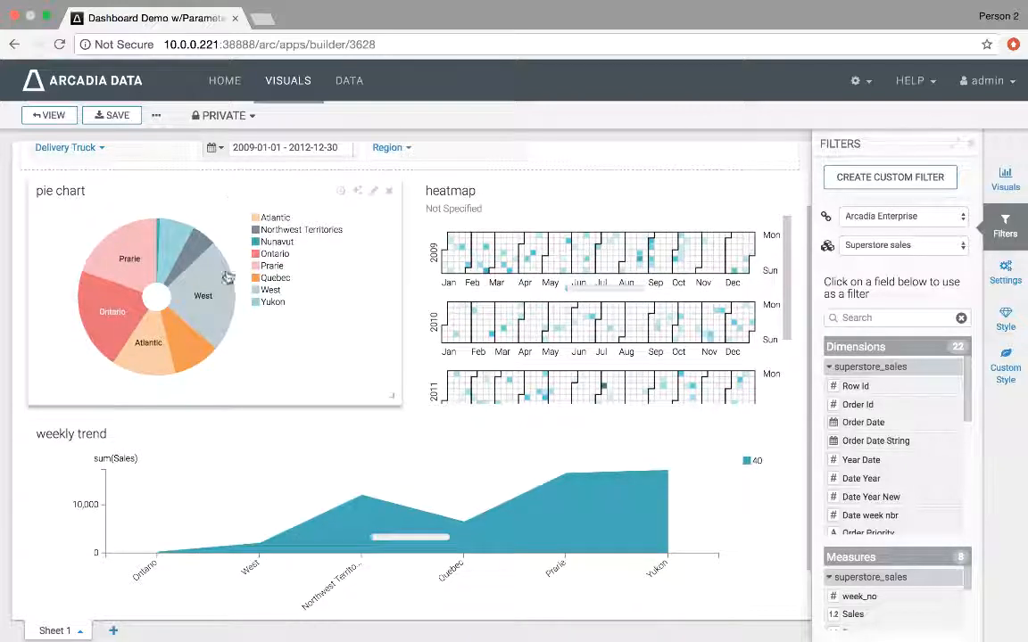
{"action": "double_click", "coordinate": [205, 190]}
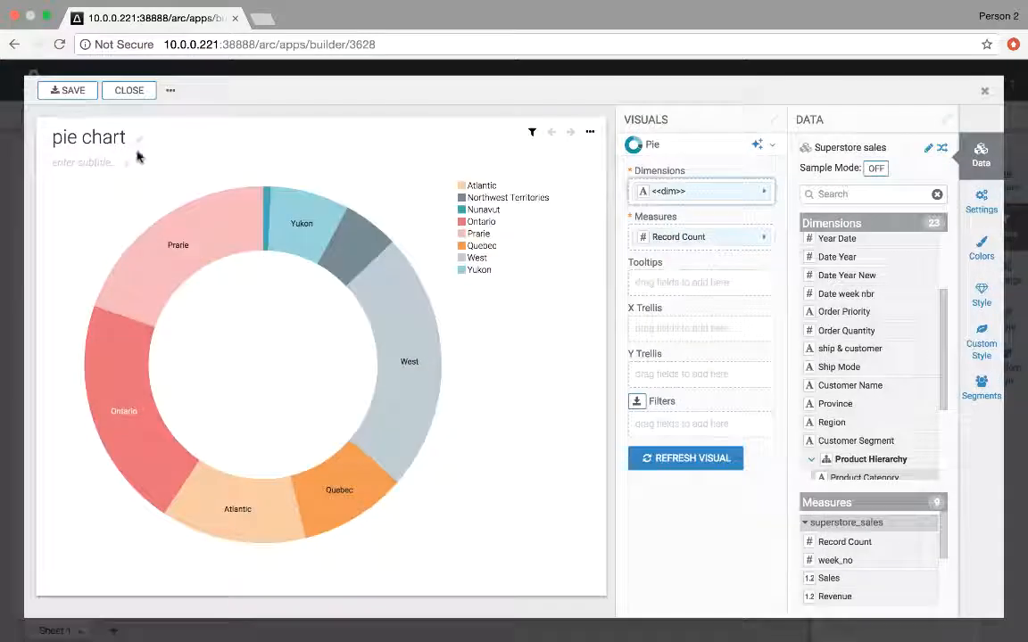
{"action": "type", "text": "<<"}
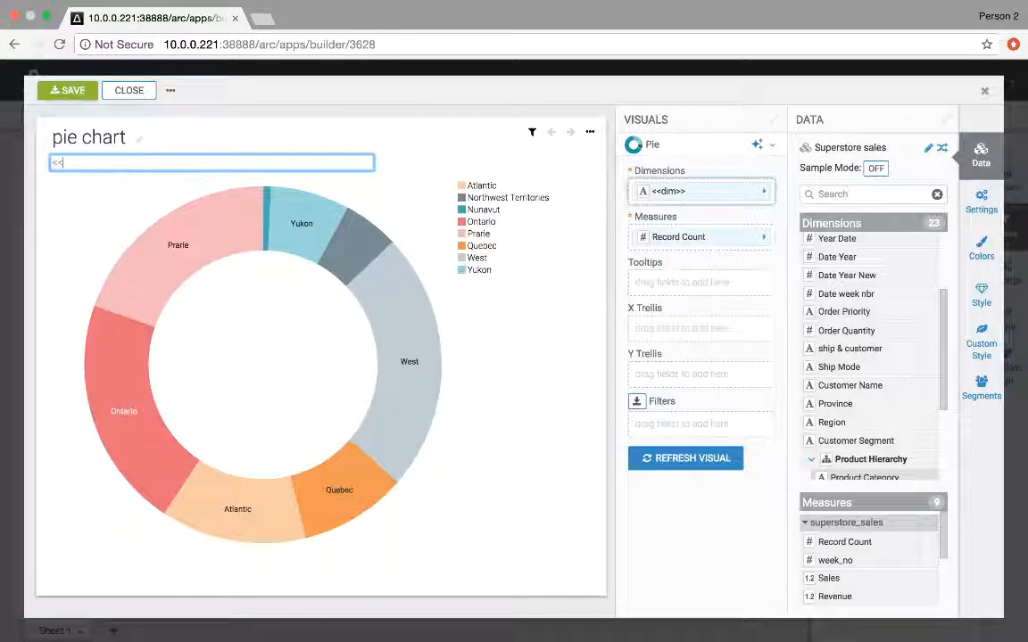
{"action": "type", "text": "user>>"}
{"action": "left_click", "coordinate": [70, 90]}
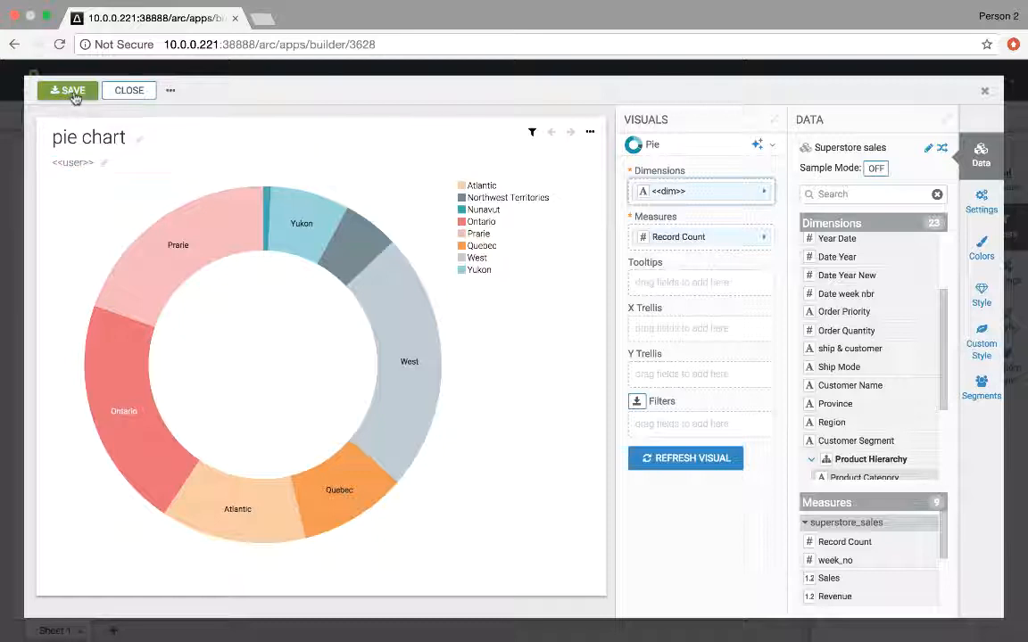
{"action": "left_click", "coordinate": [127, 92]}
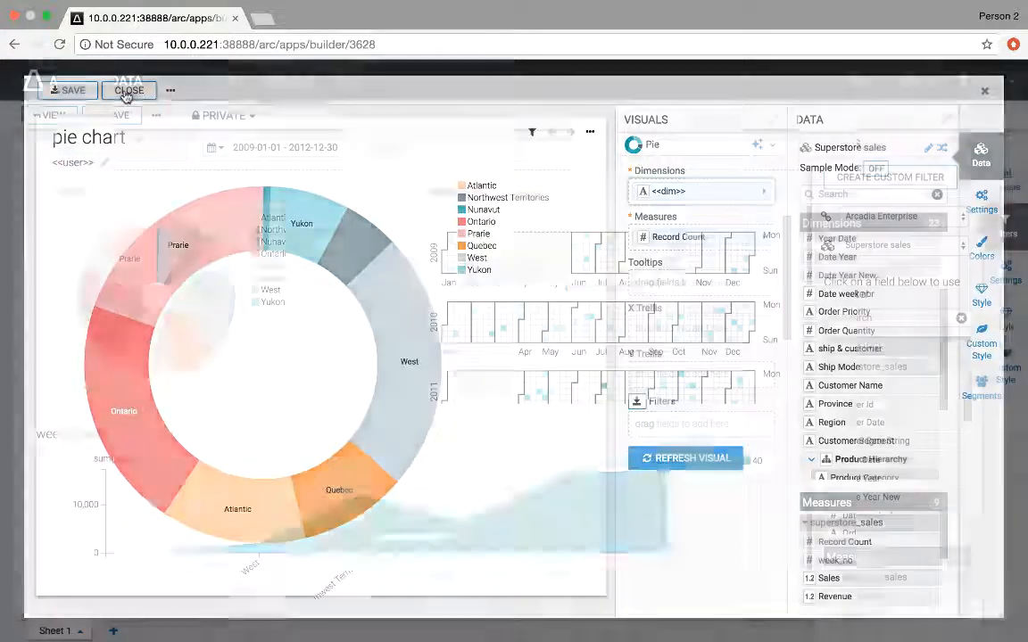